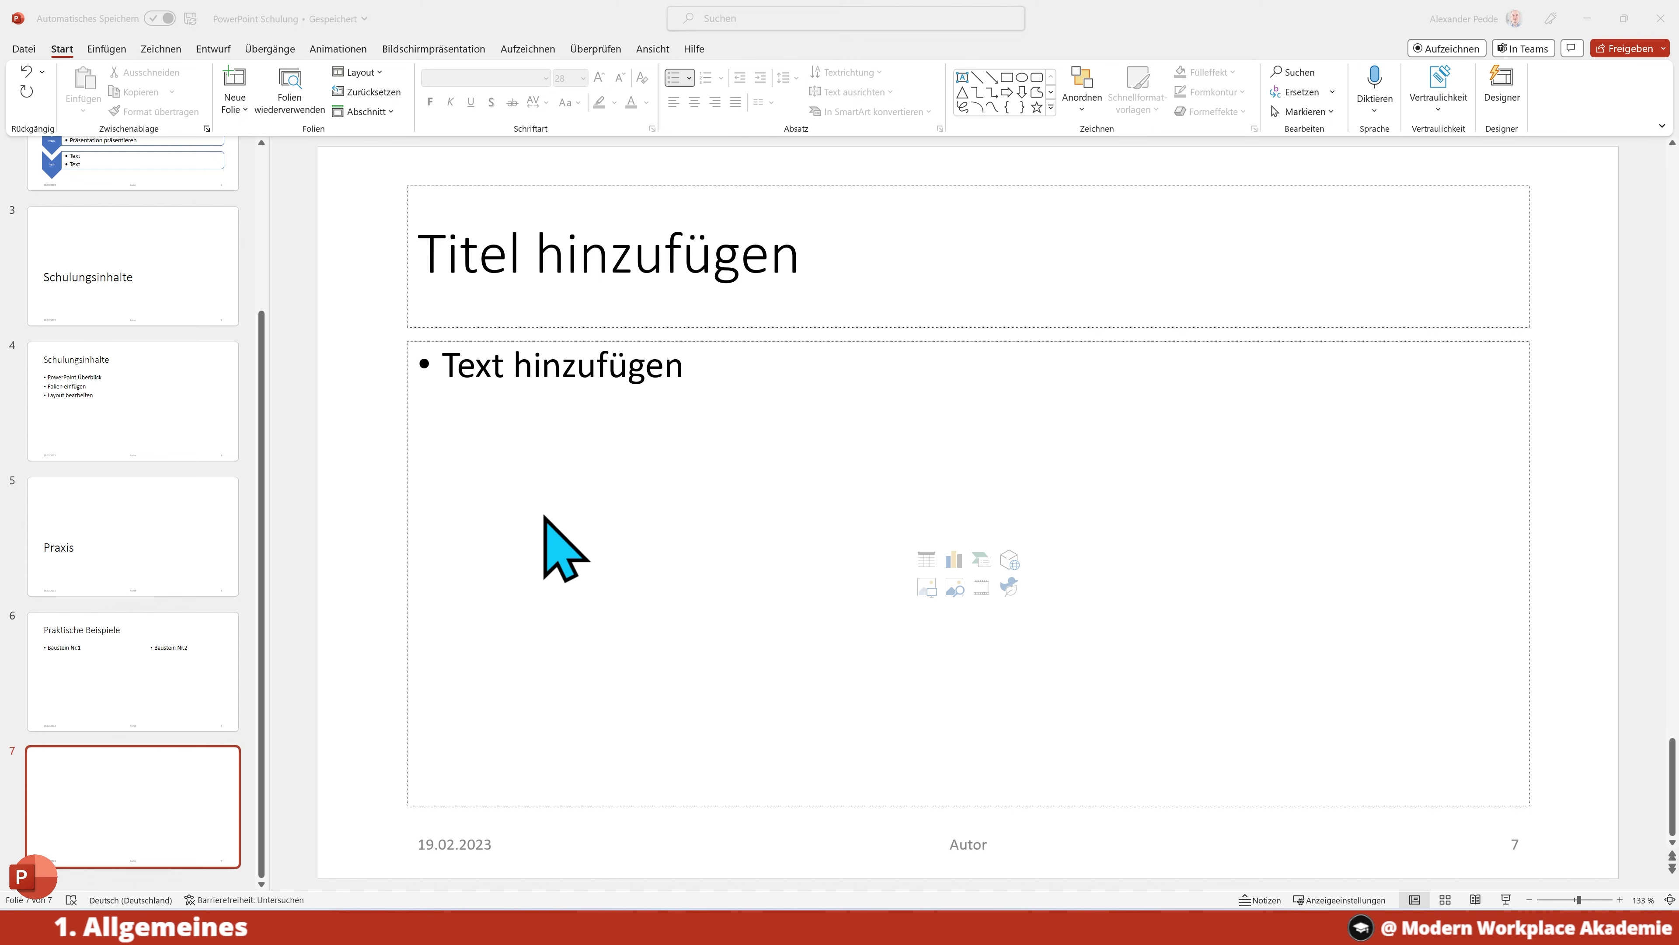
# - Insert a 3-column, 5-row table into slide 7's content placeholder
pyautogui.click(928, 567)
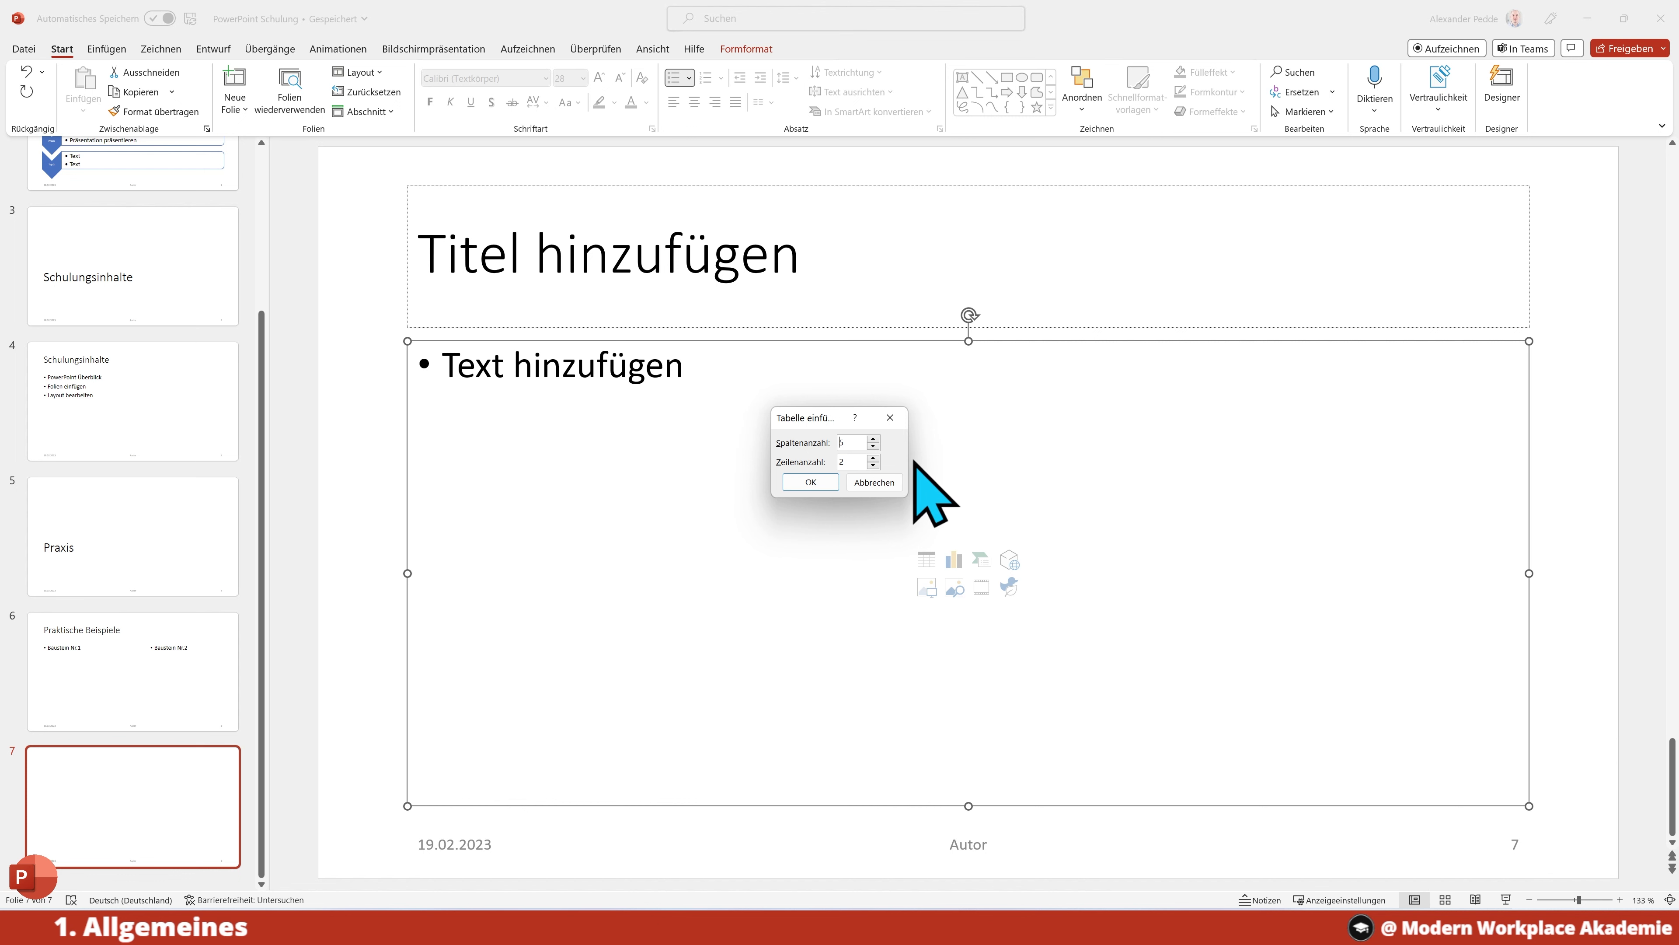
pyautogui.write('3')
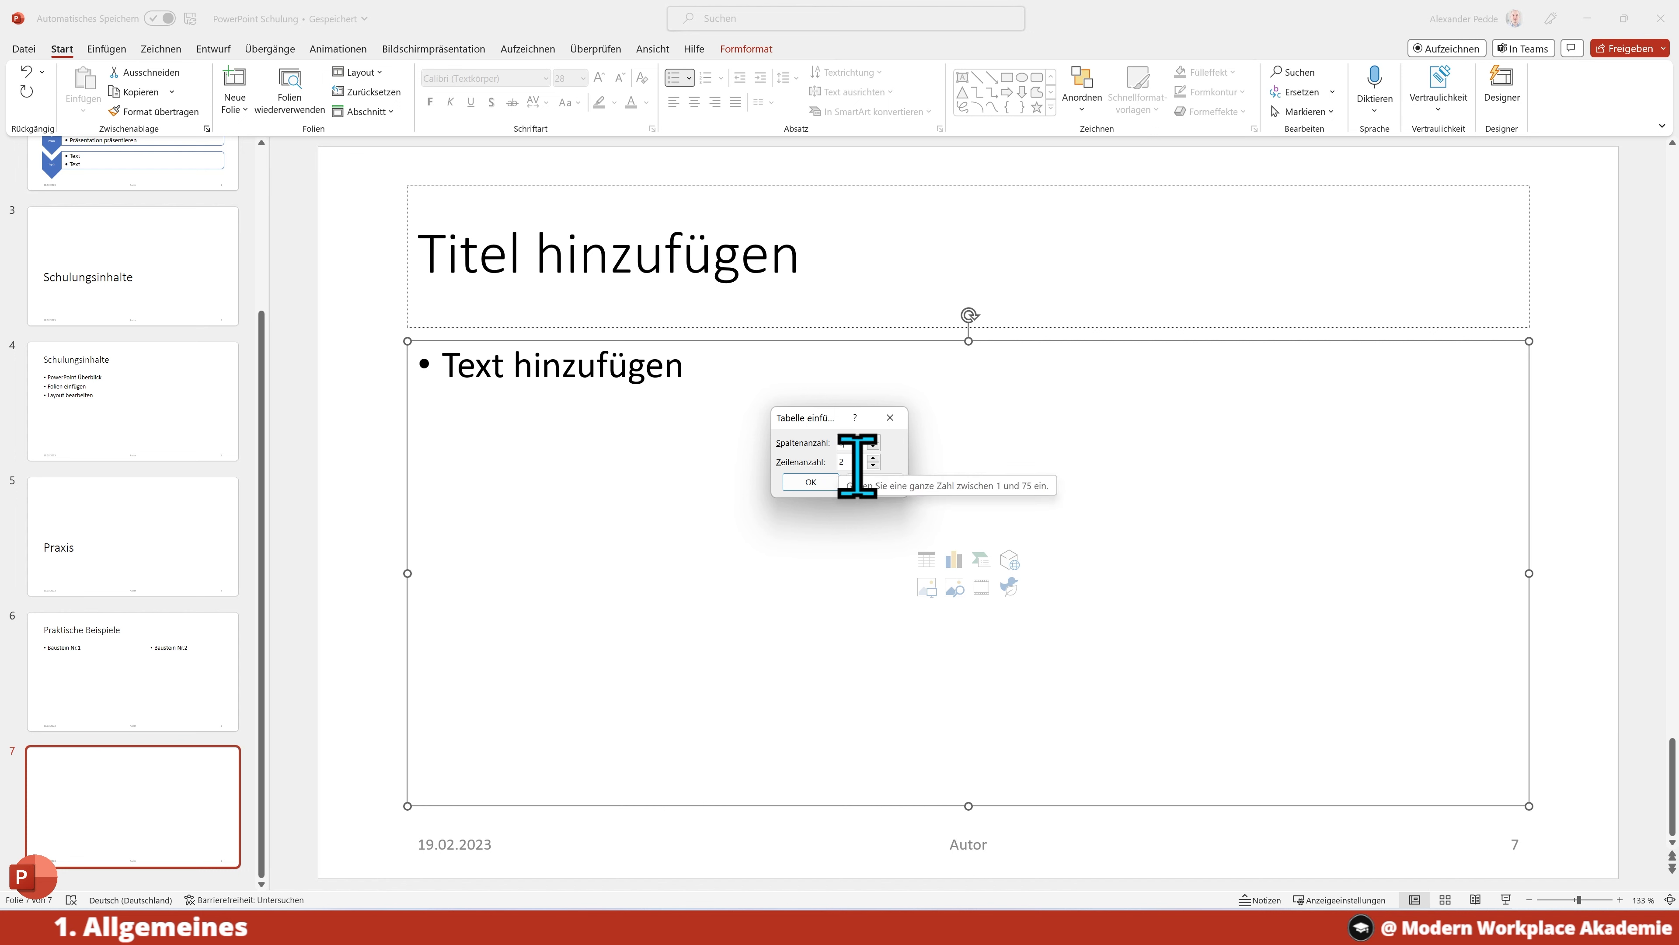
pyautogui.click(873, 458)
pyautogui.click(873, 458)
pyautogui.click(873, 458)
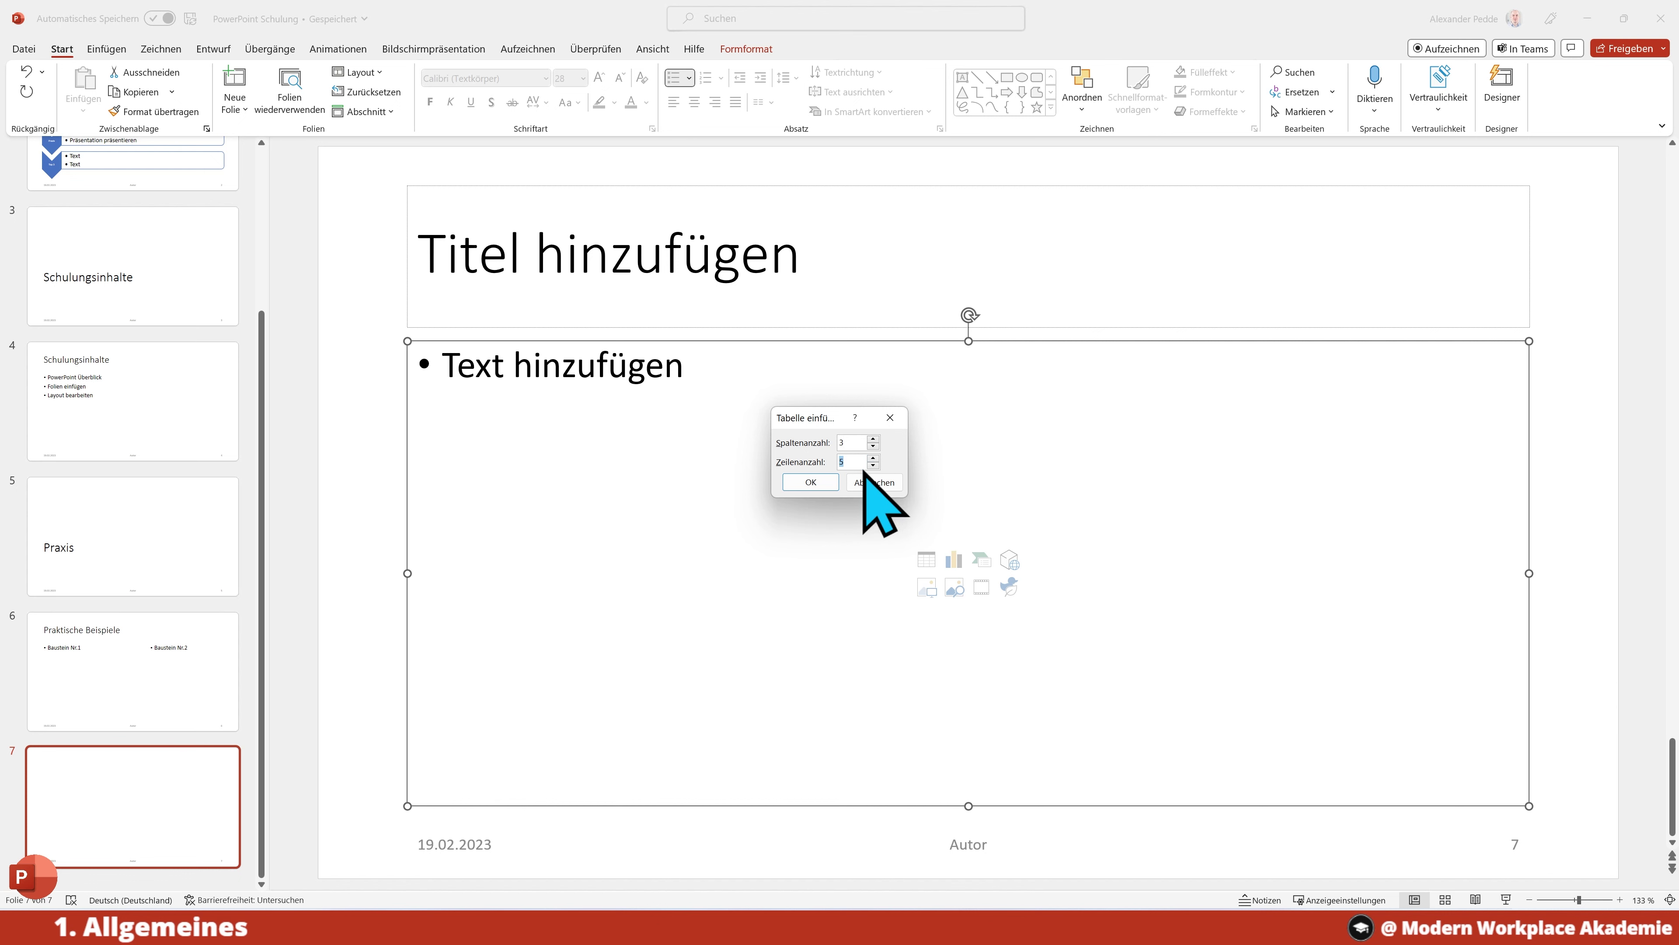
pyautogui.click(810, 481)
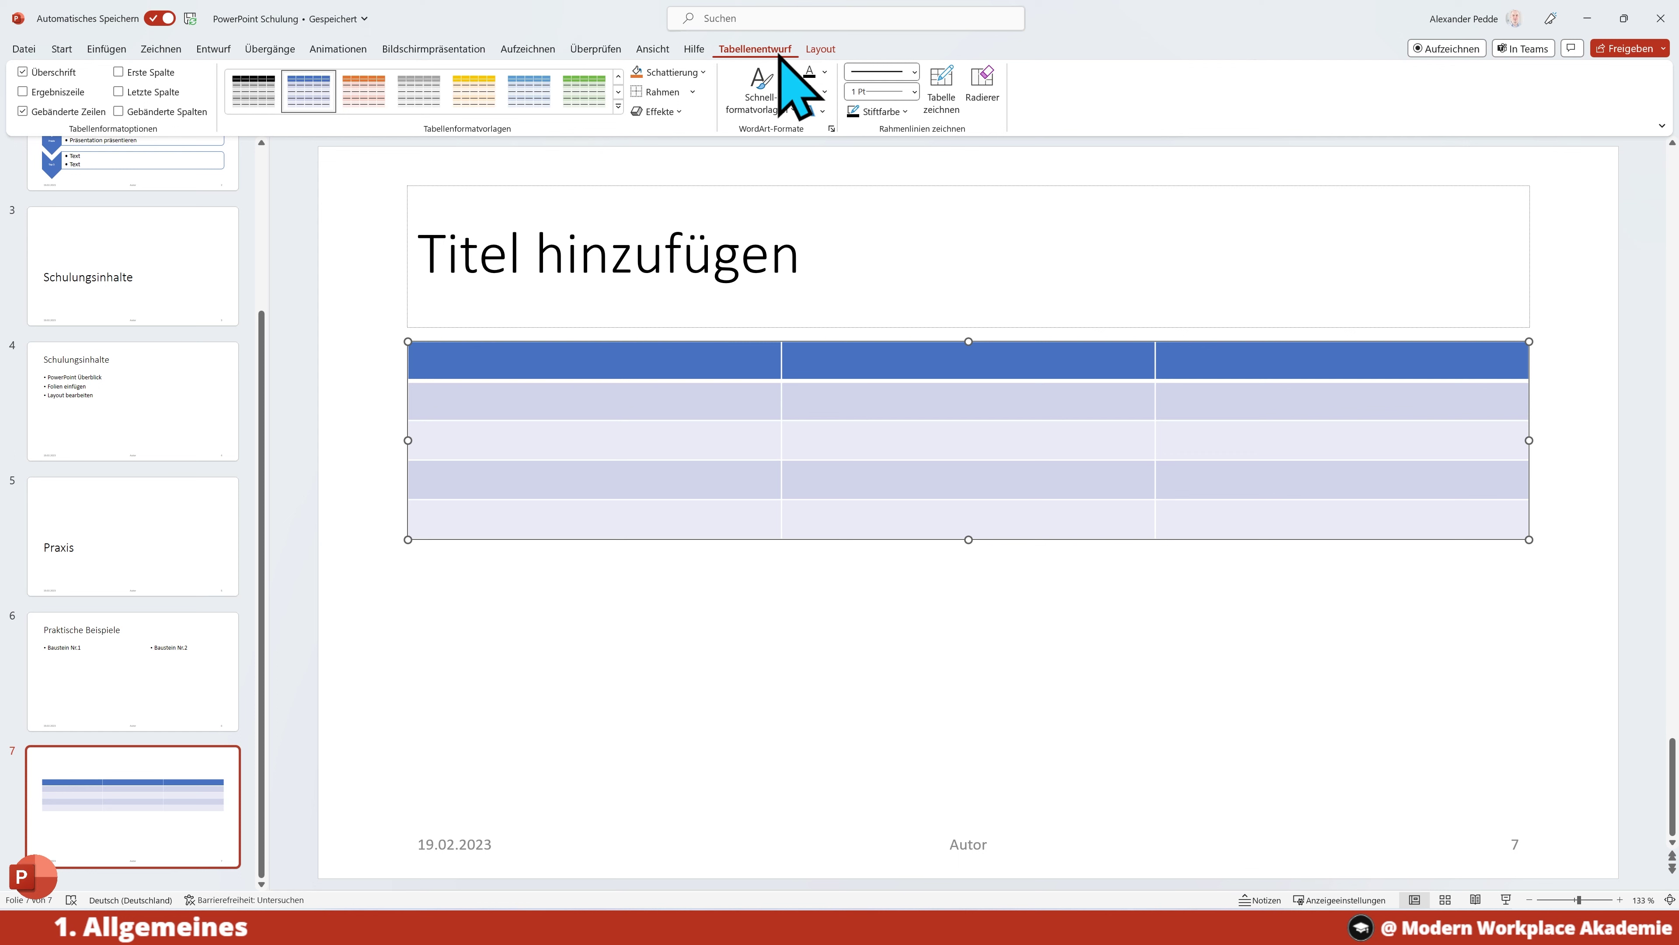
# - Select the whole 3x5 table as one object and delete it from slide 7
pyautogui.click(819, 52)
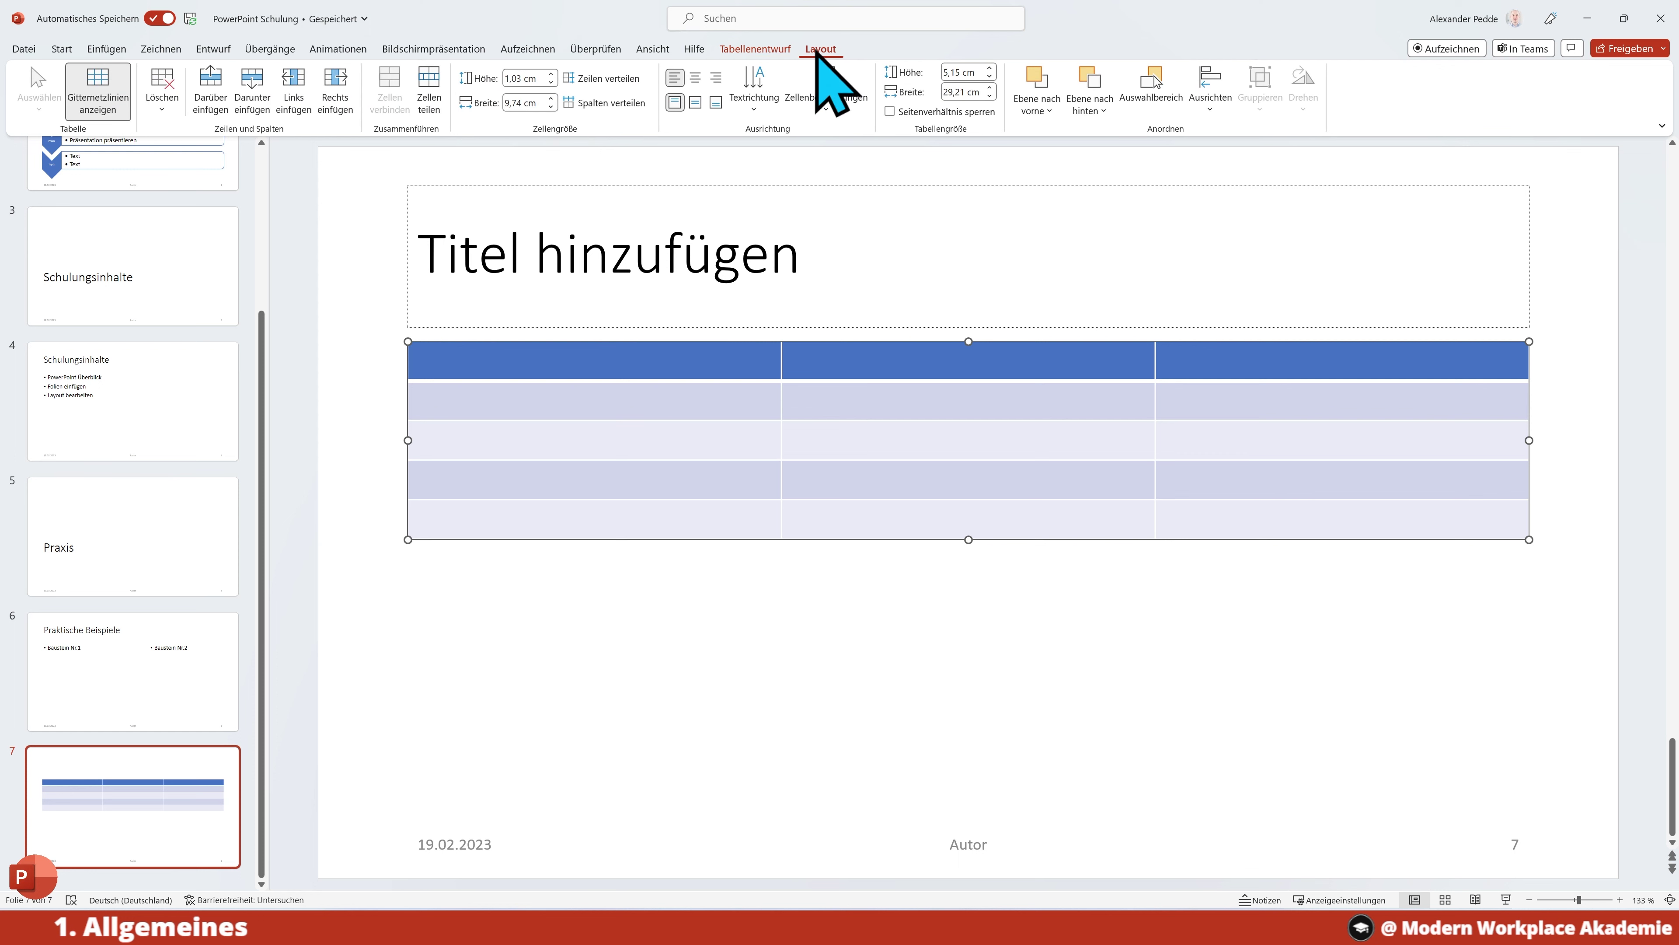
pyautogui.click(896, 583)
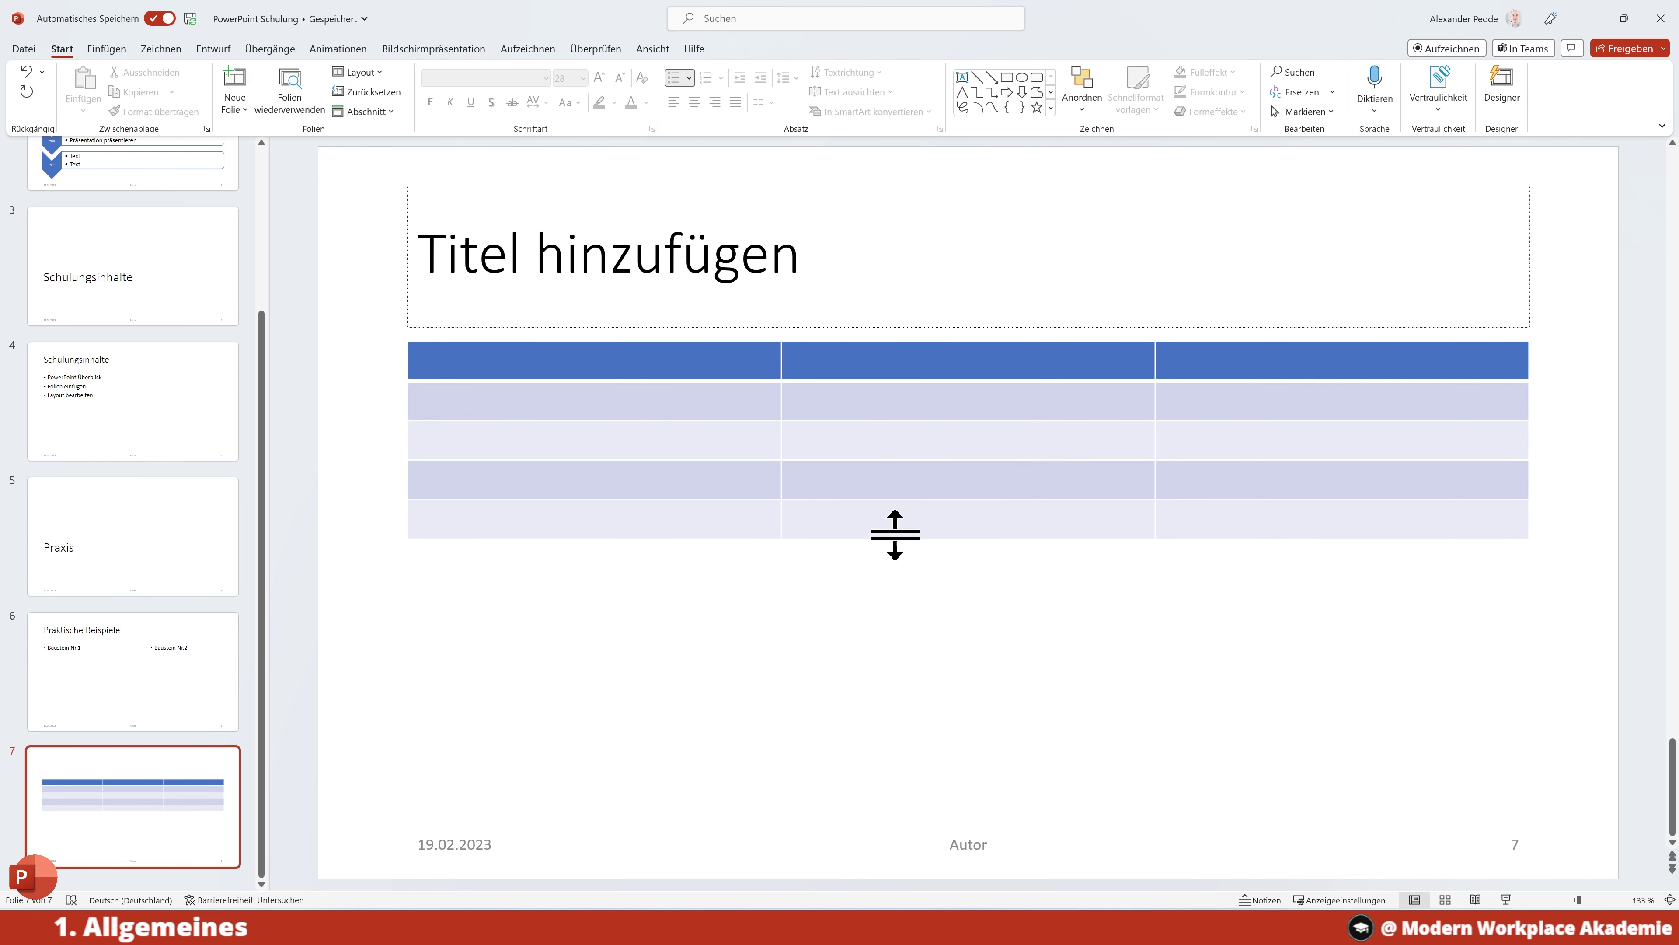
pyautogui.click(905, 358)
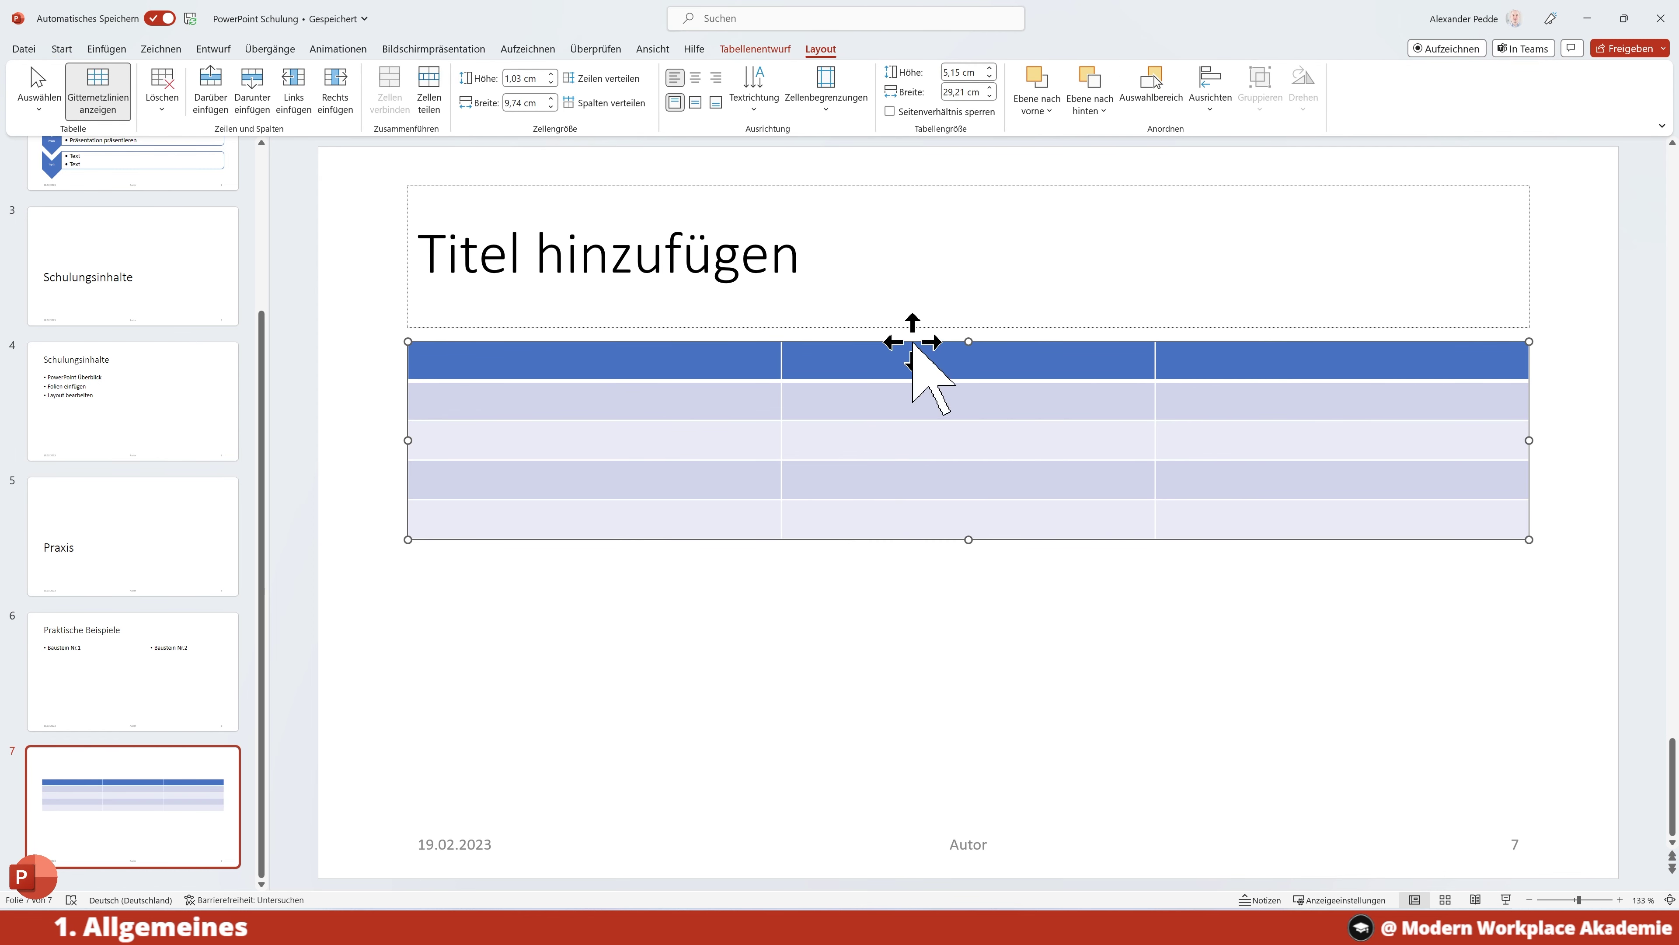
pyautogui.click(912, 342)
pyautogui.press('Delete')
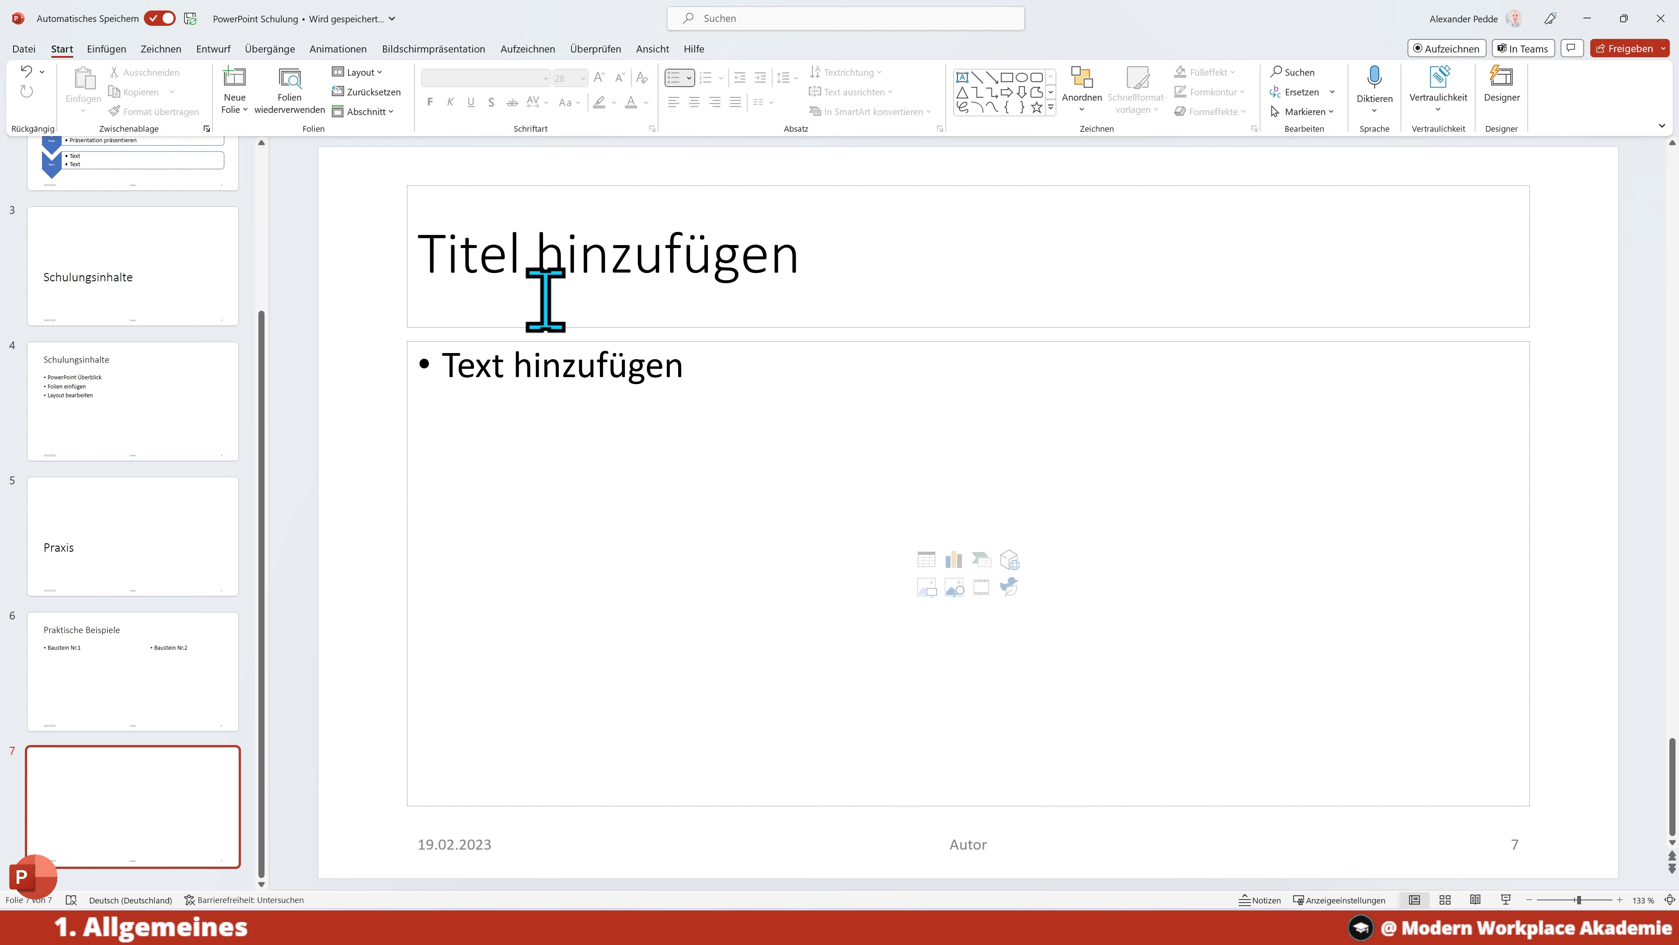
# - Insert a 2-column, 6-row table using the Table grid on the Insert tab
pyautogui.click(105, 50)
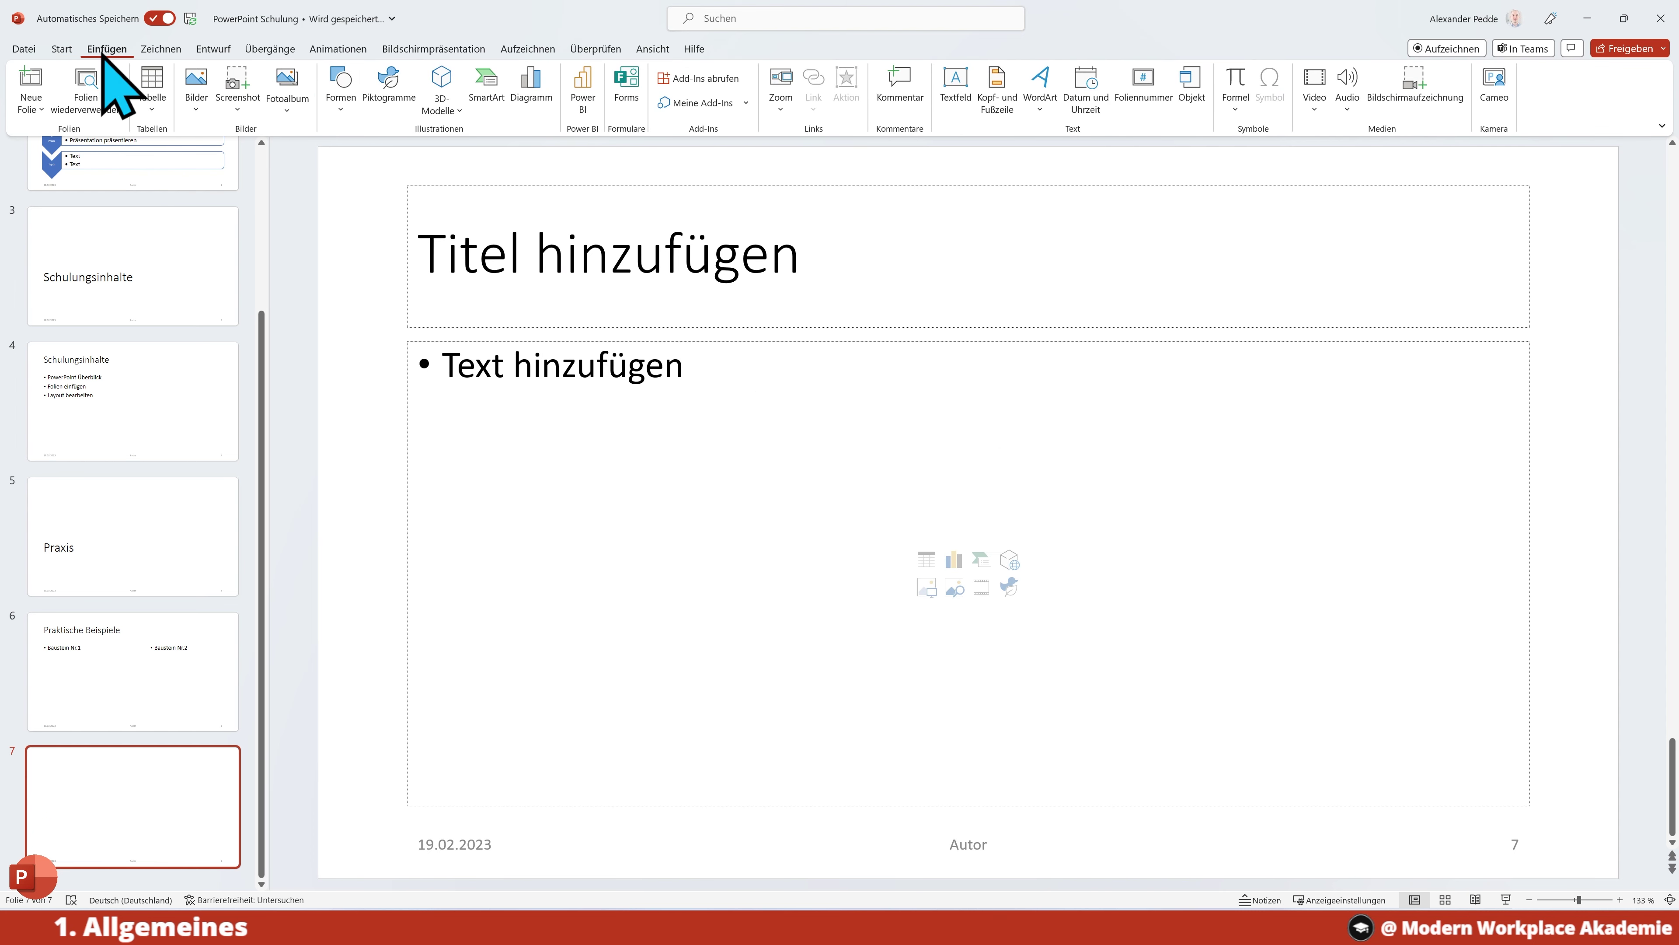
pyautogui.click(153, 87)
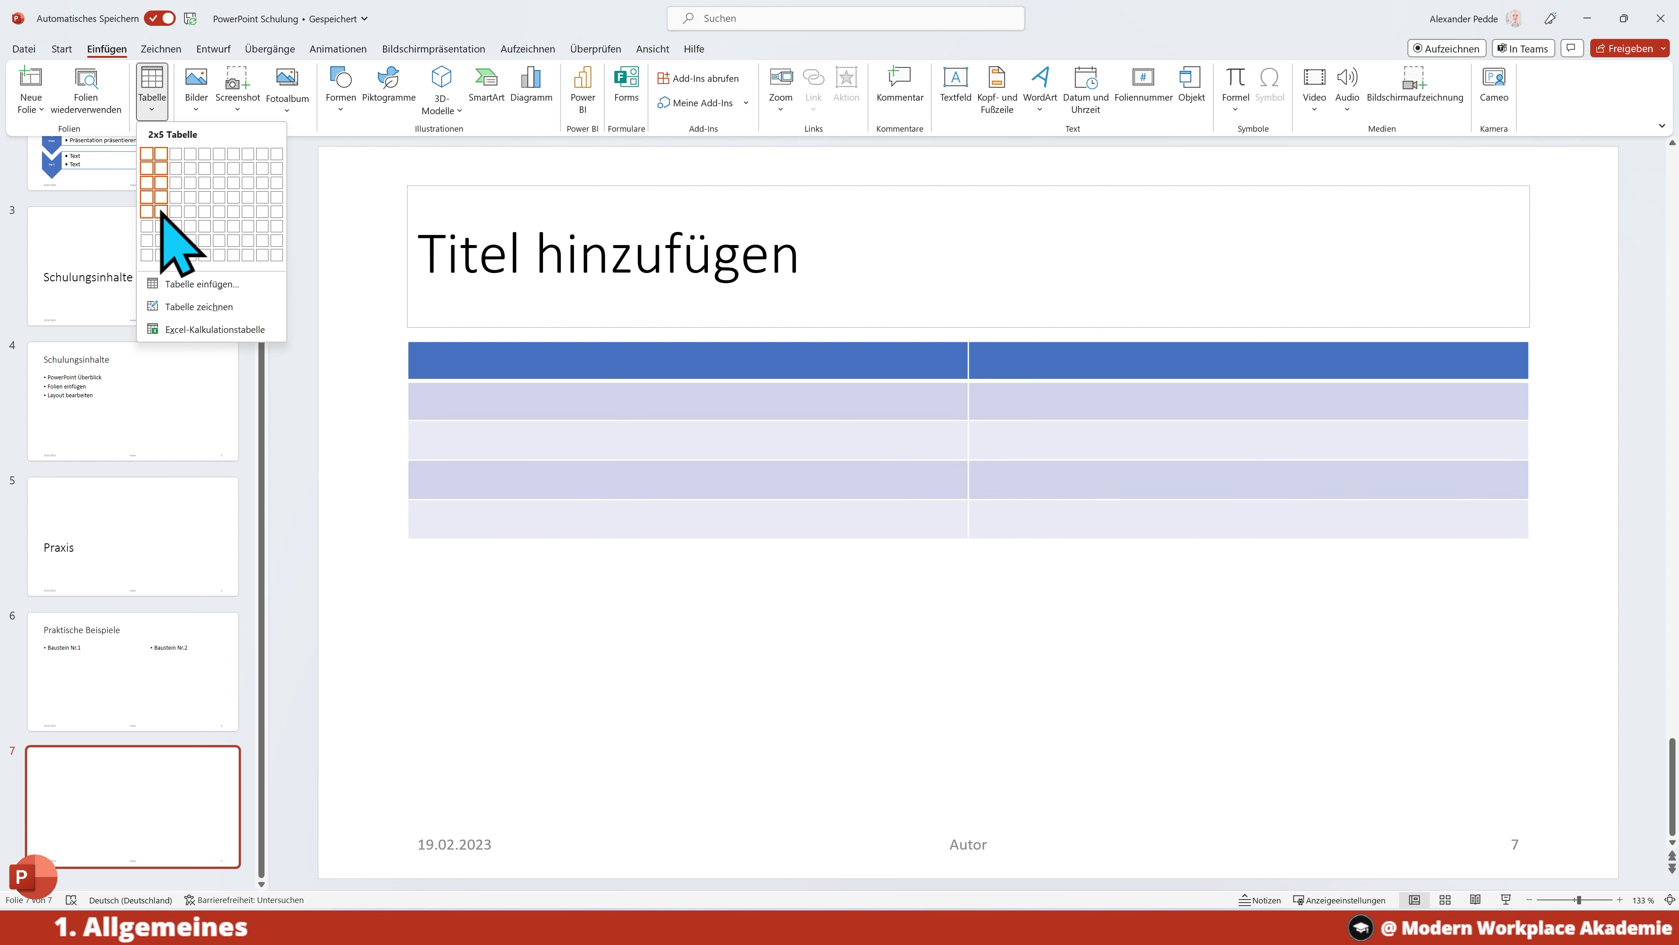
pyautogui.click(161, 226)
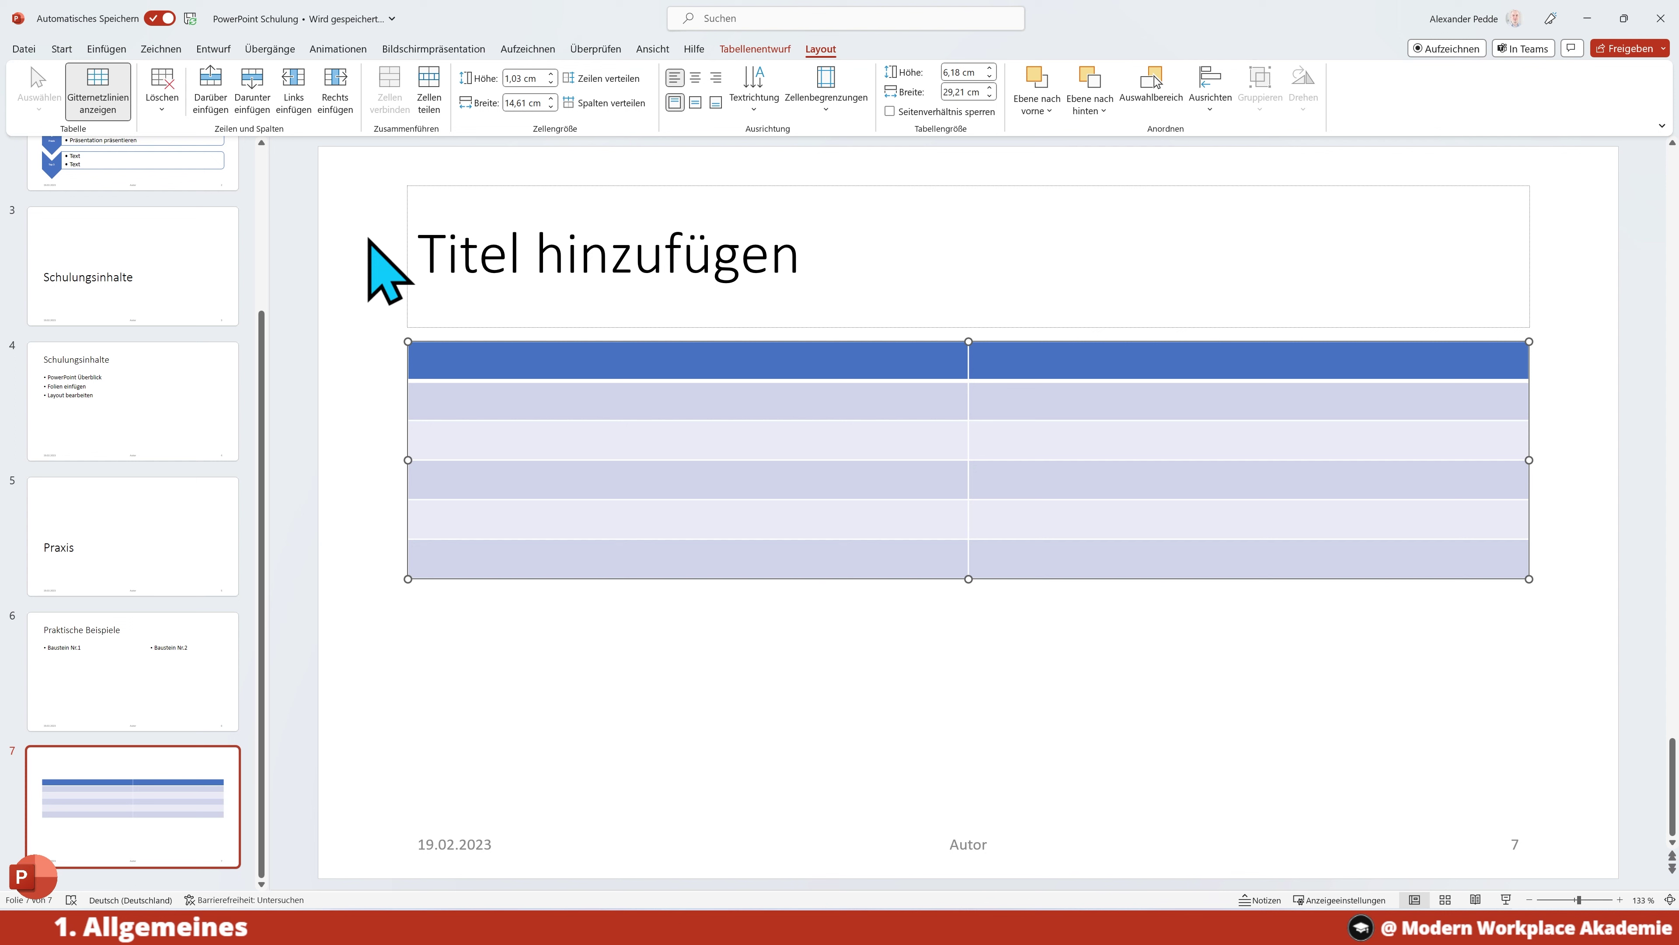
# - End editing of the filled Schulungsinhalte/Dozenten table by deselecting it
pyautogui.click(574, 757)
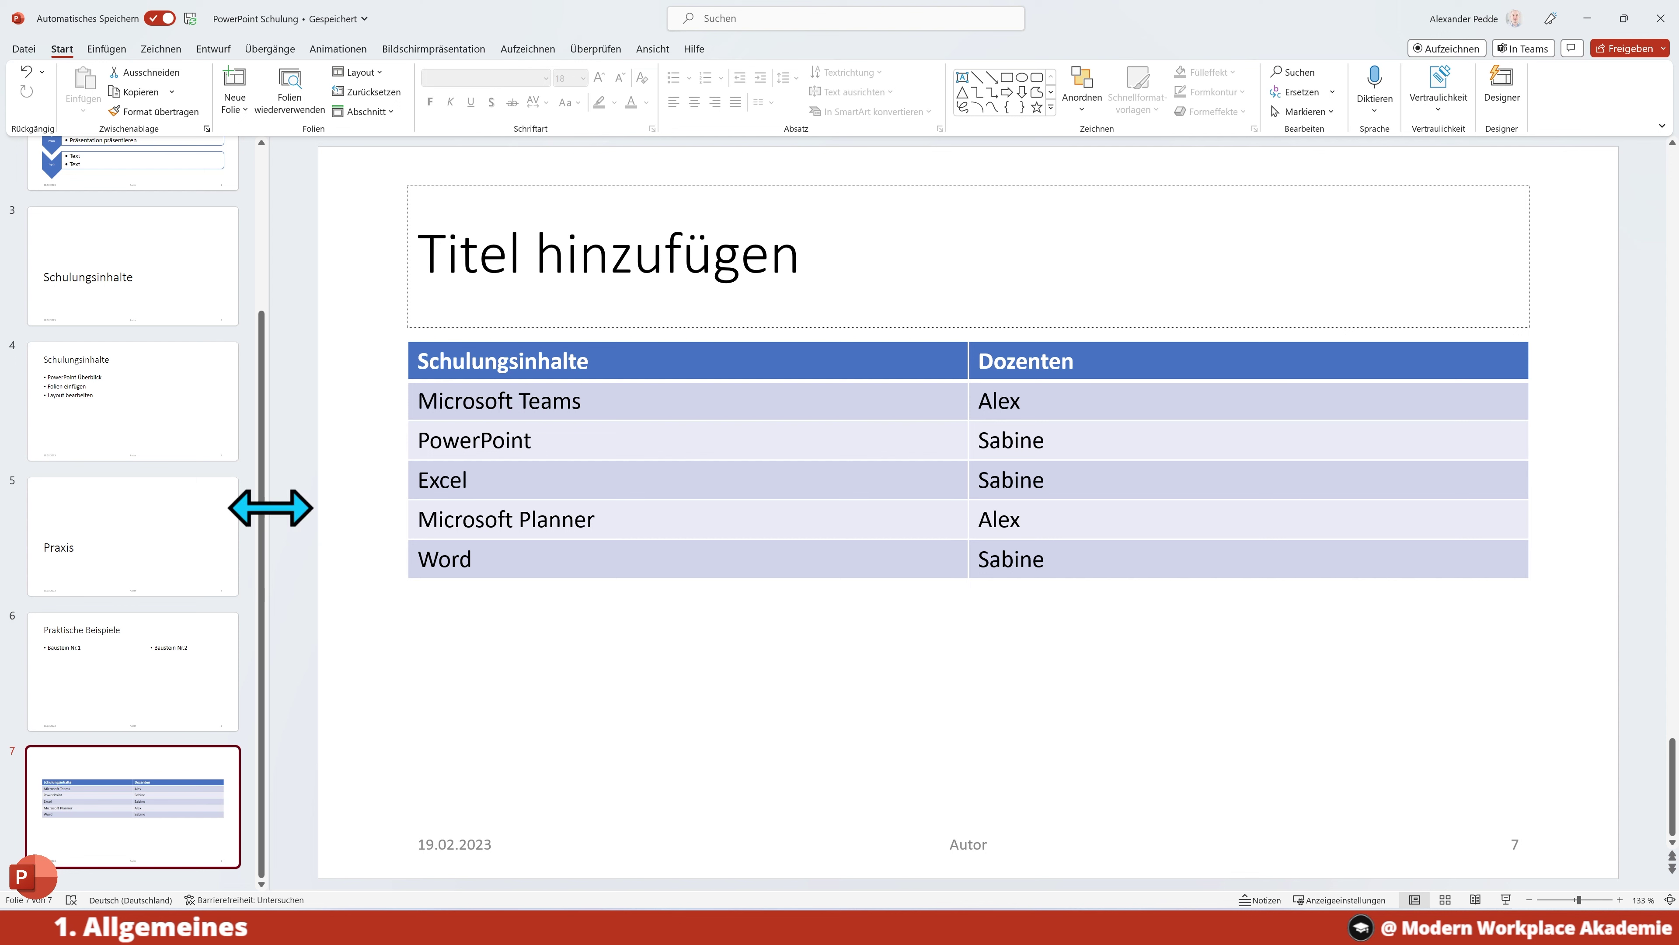
# - Select the training table and bring up its Tabellenentwurf design options
pyautogui.scroll(2, 264, 477)
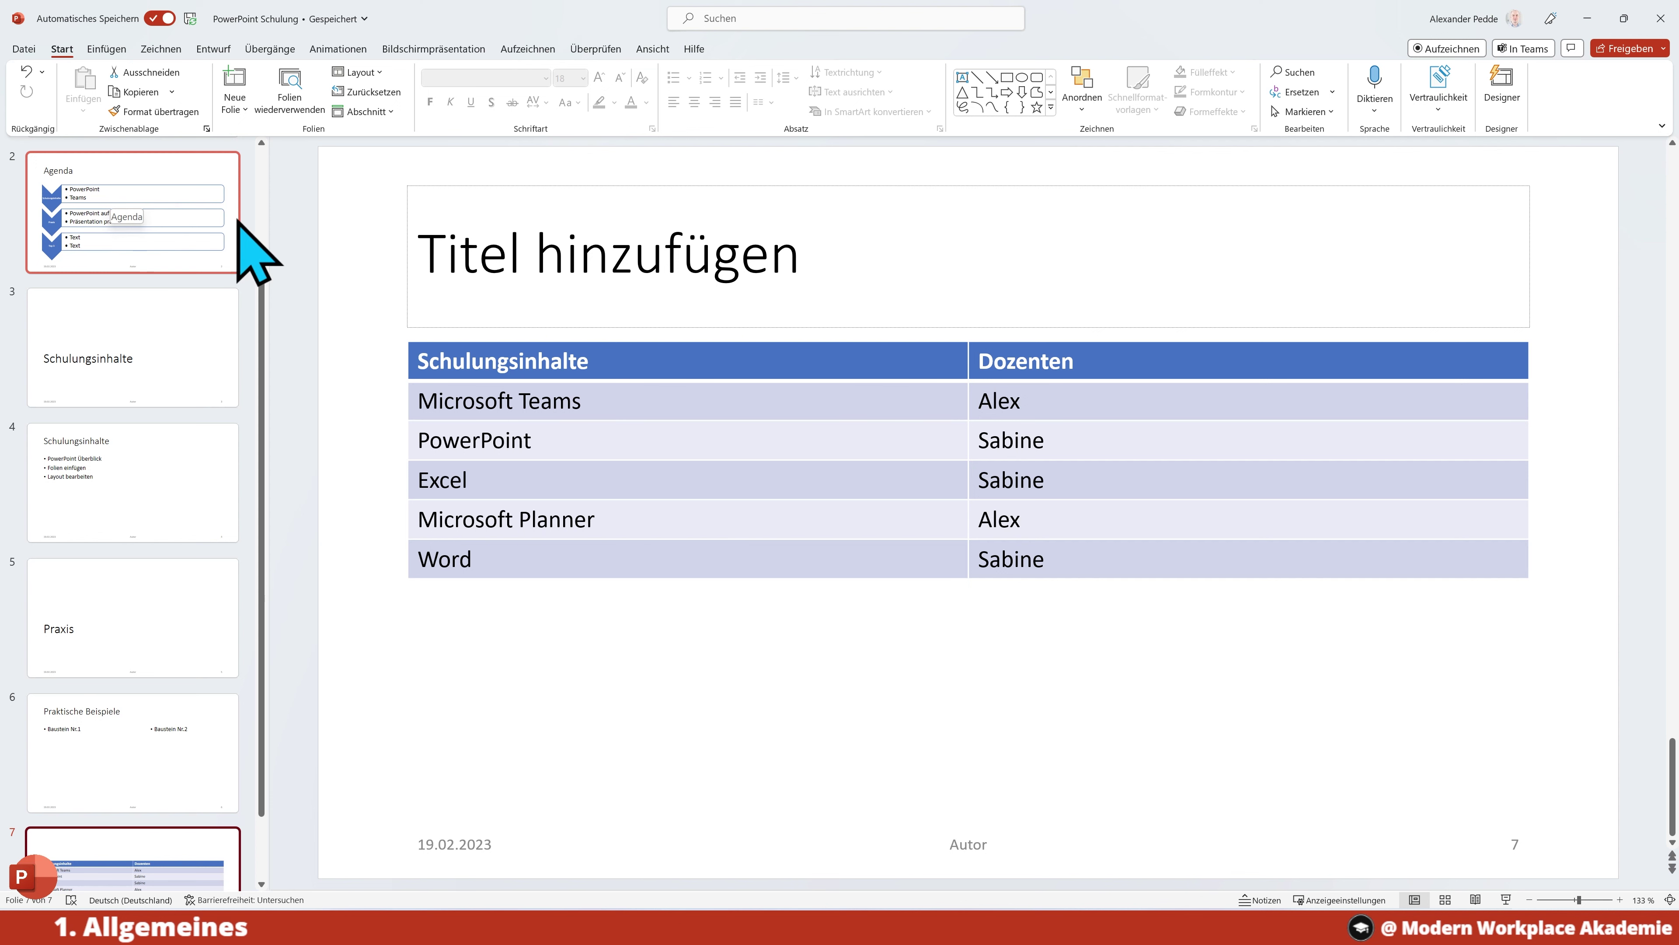
pyautogui.click(684, 351)
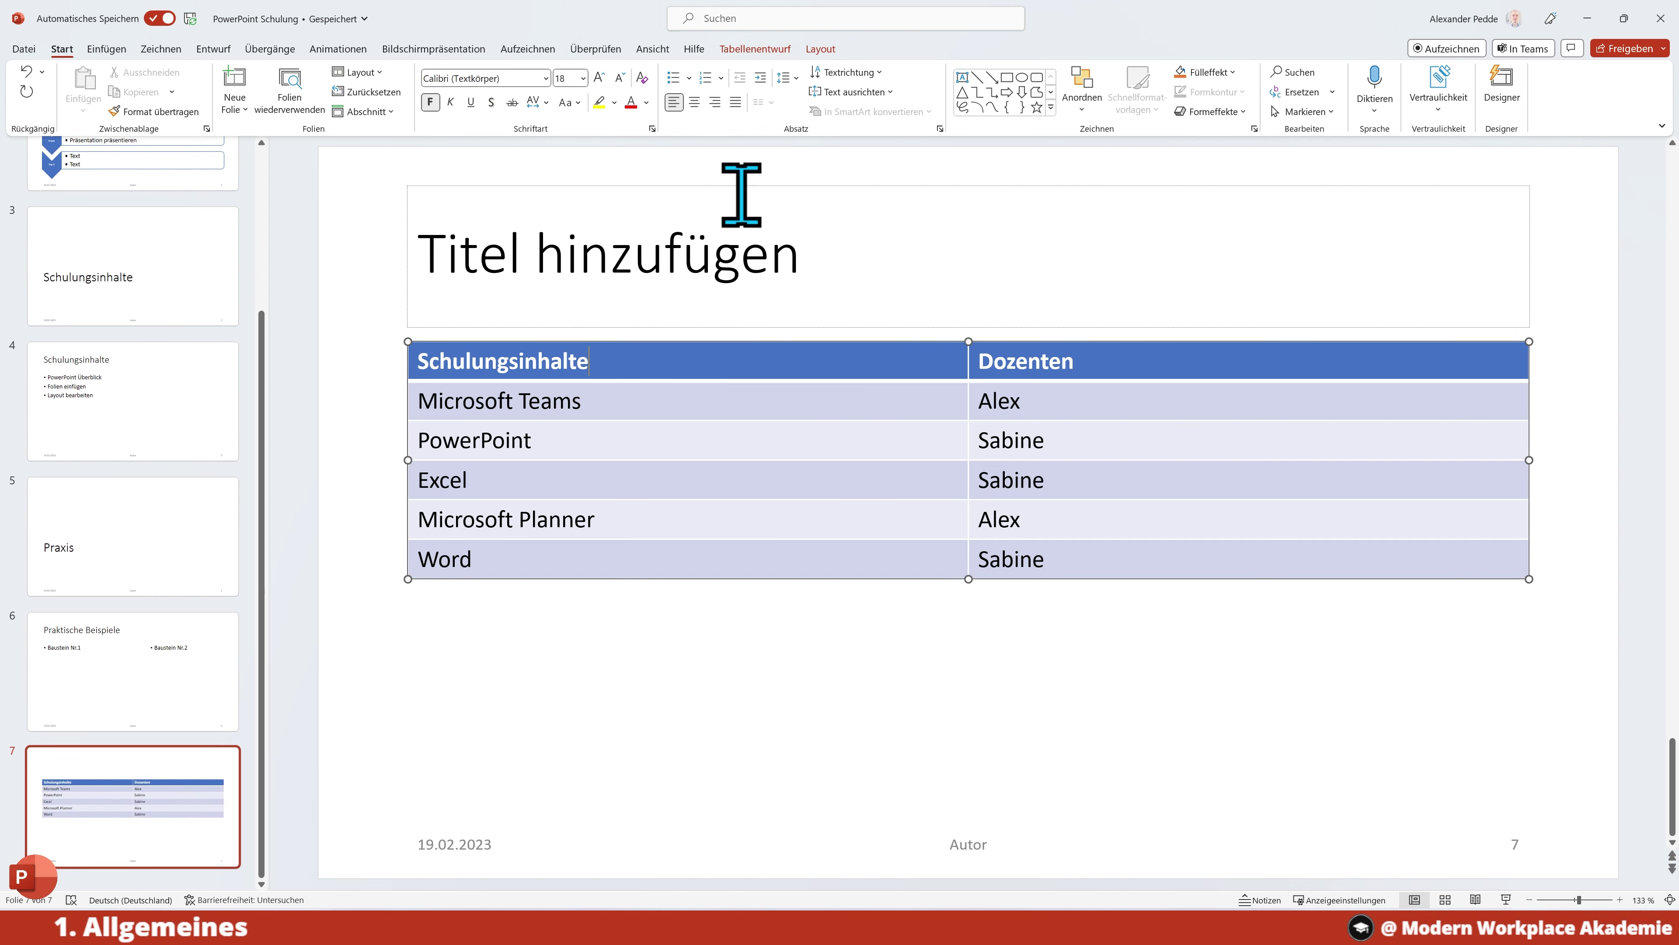
pyautogui.click(763, 50)
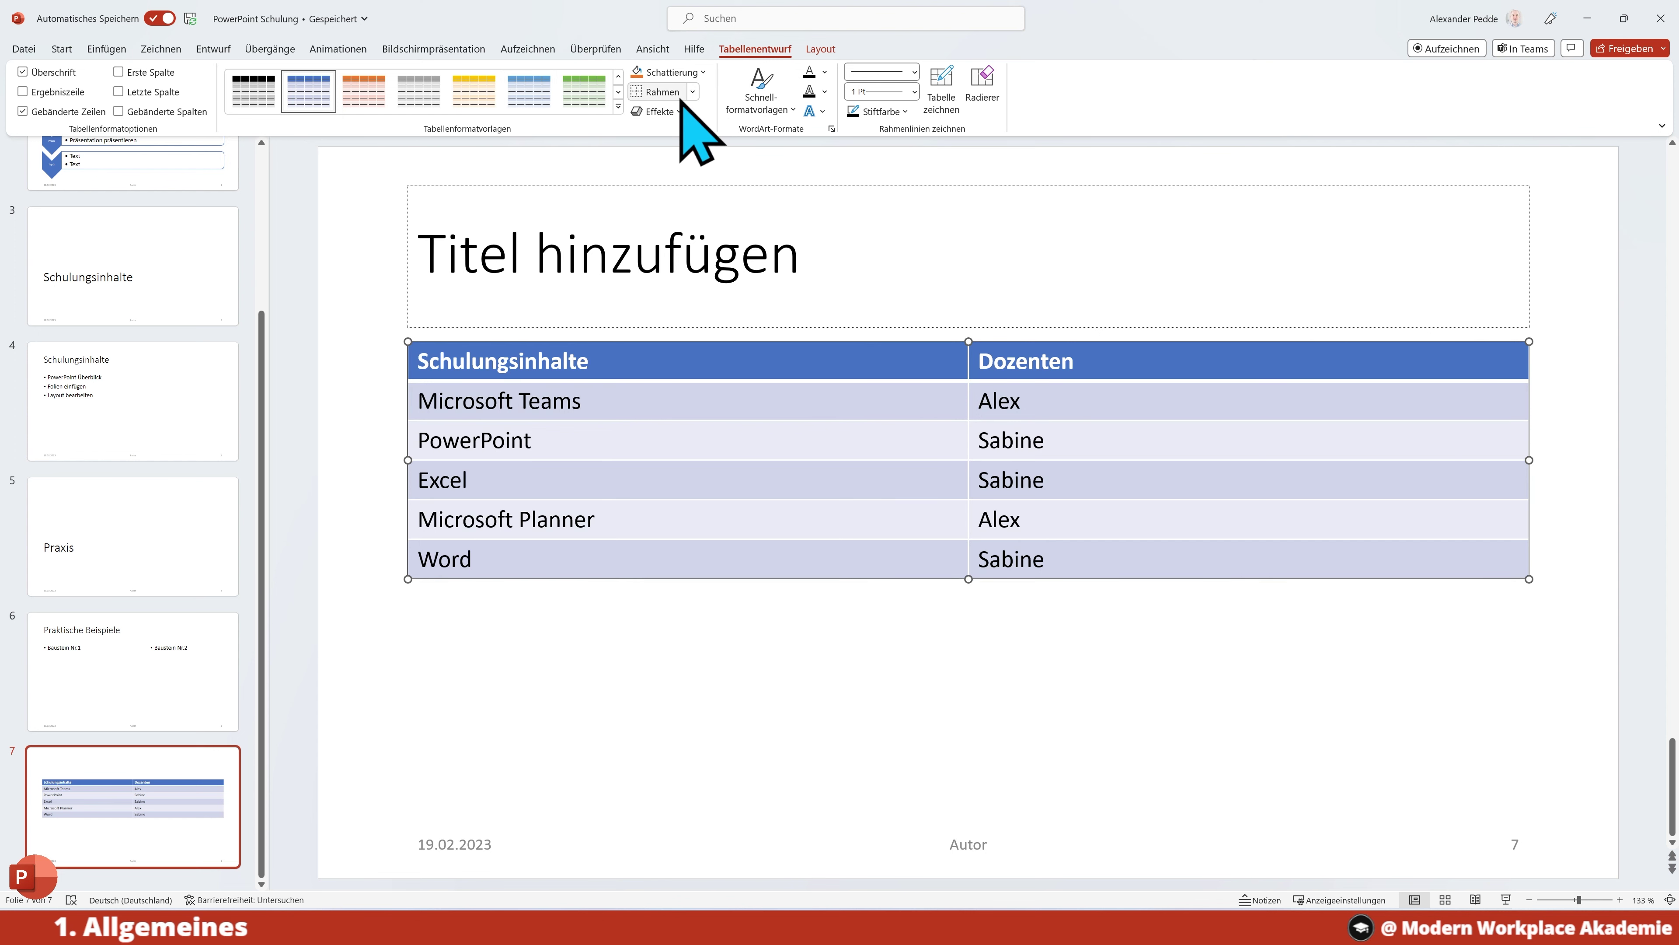
# - Look over the Schattierung shading colours without applying one, then show the table Layout options
pyautogui.click(702, 73)
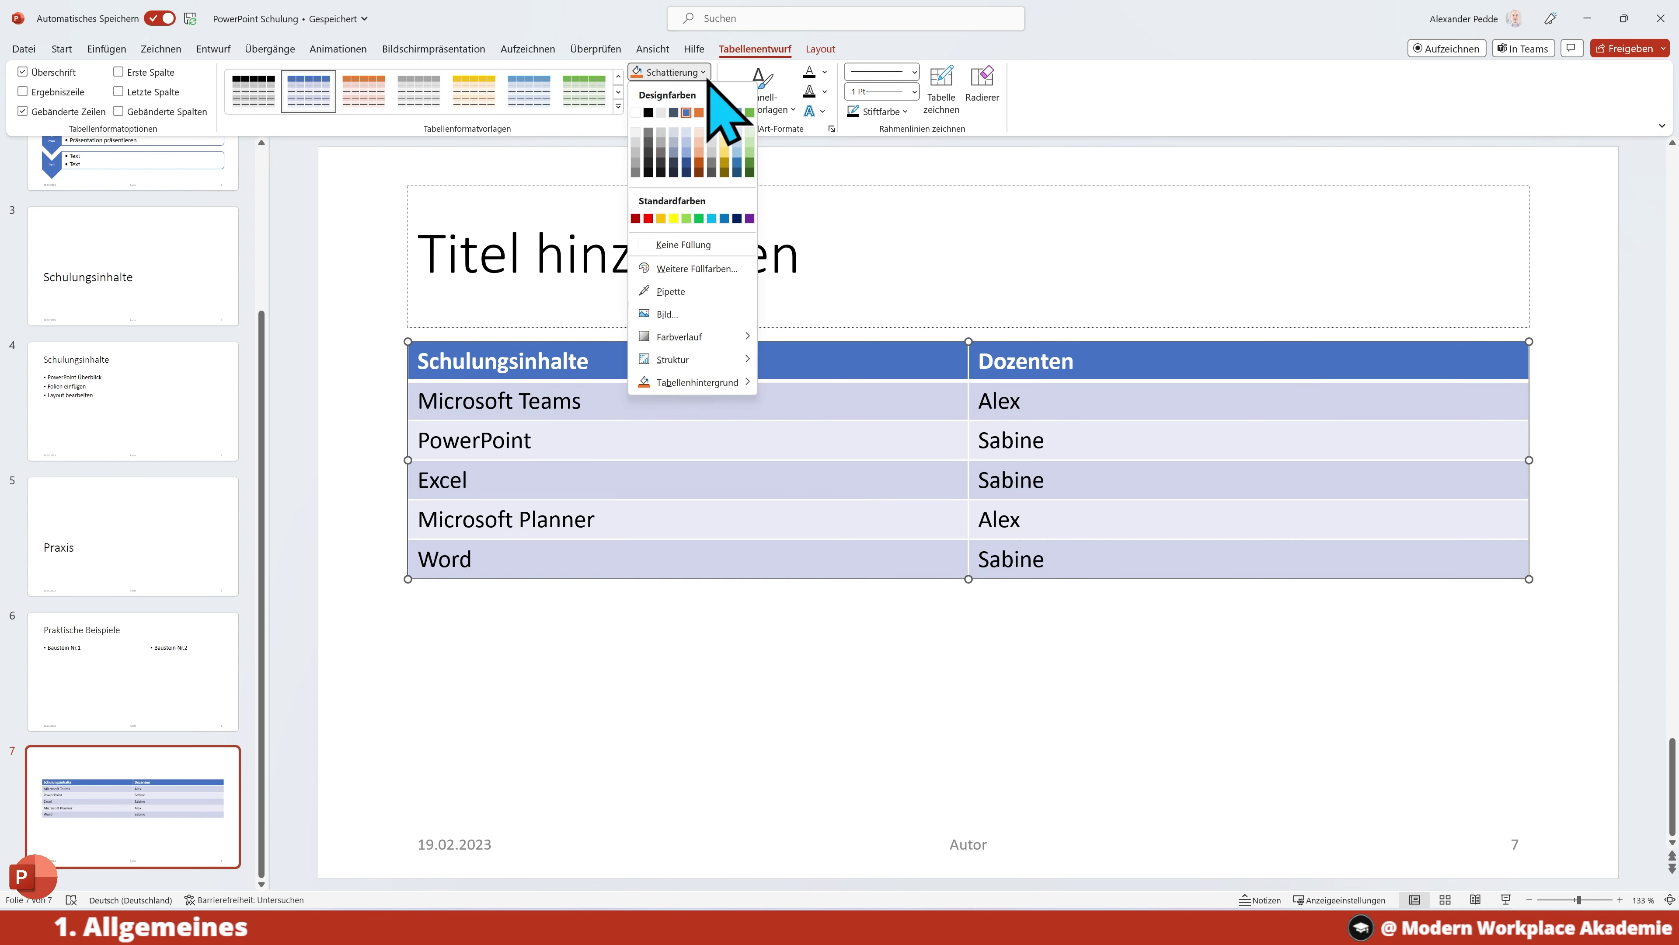
pyautogui.click(705, 74)
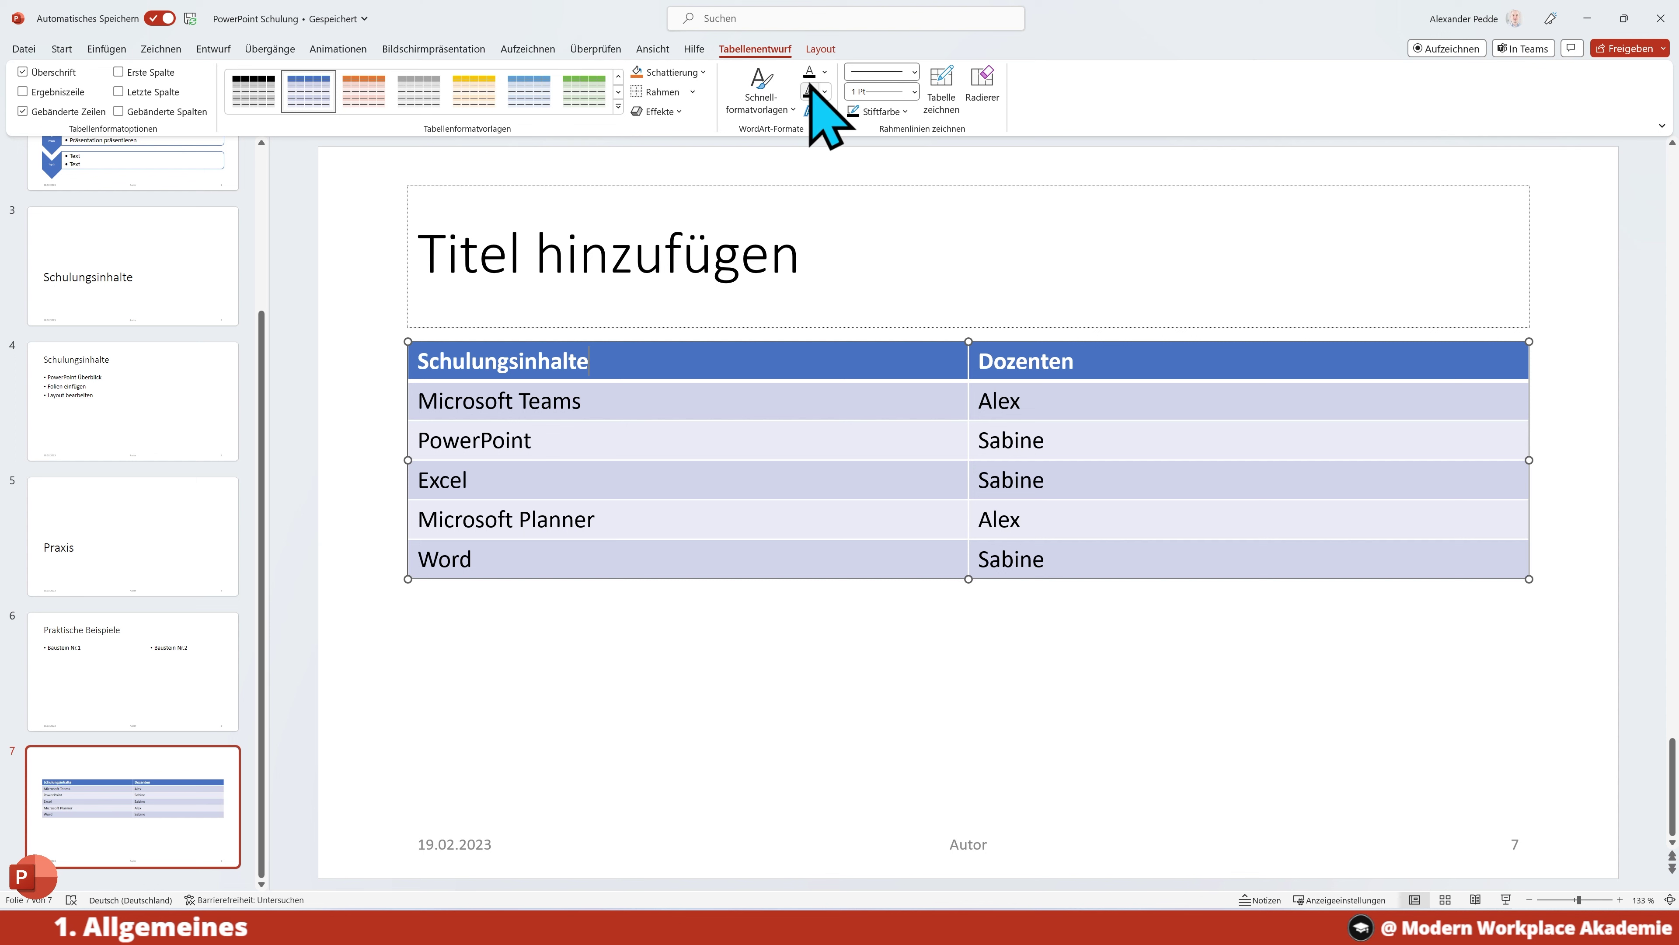
pyautogui.click(820, 49)
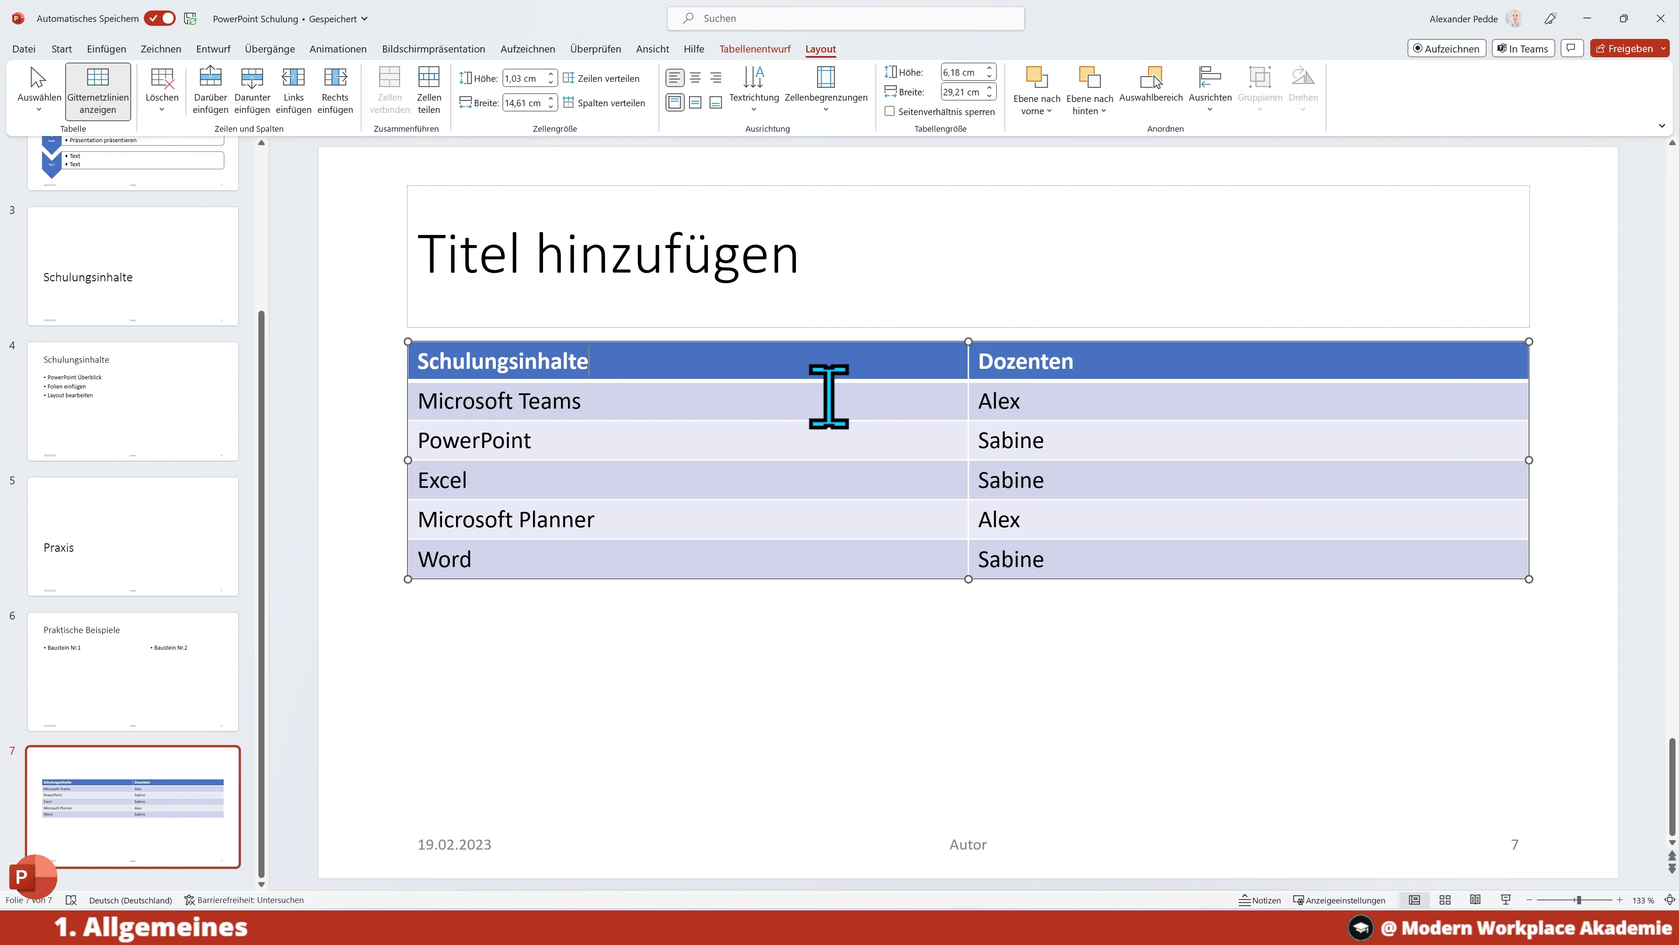
# - Append three empty rows below the Word entry, bringing the table to nine rows
pyautogui.click(1086, 559)
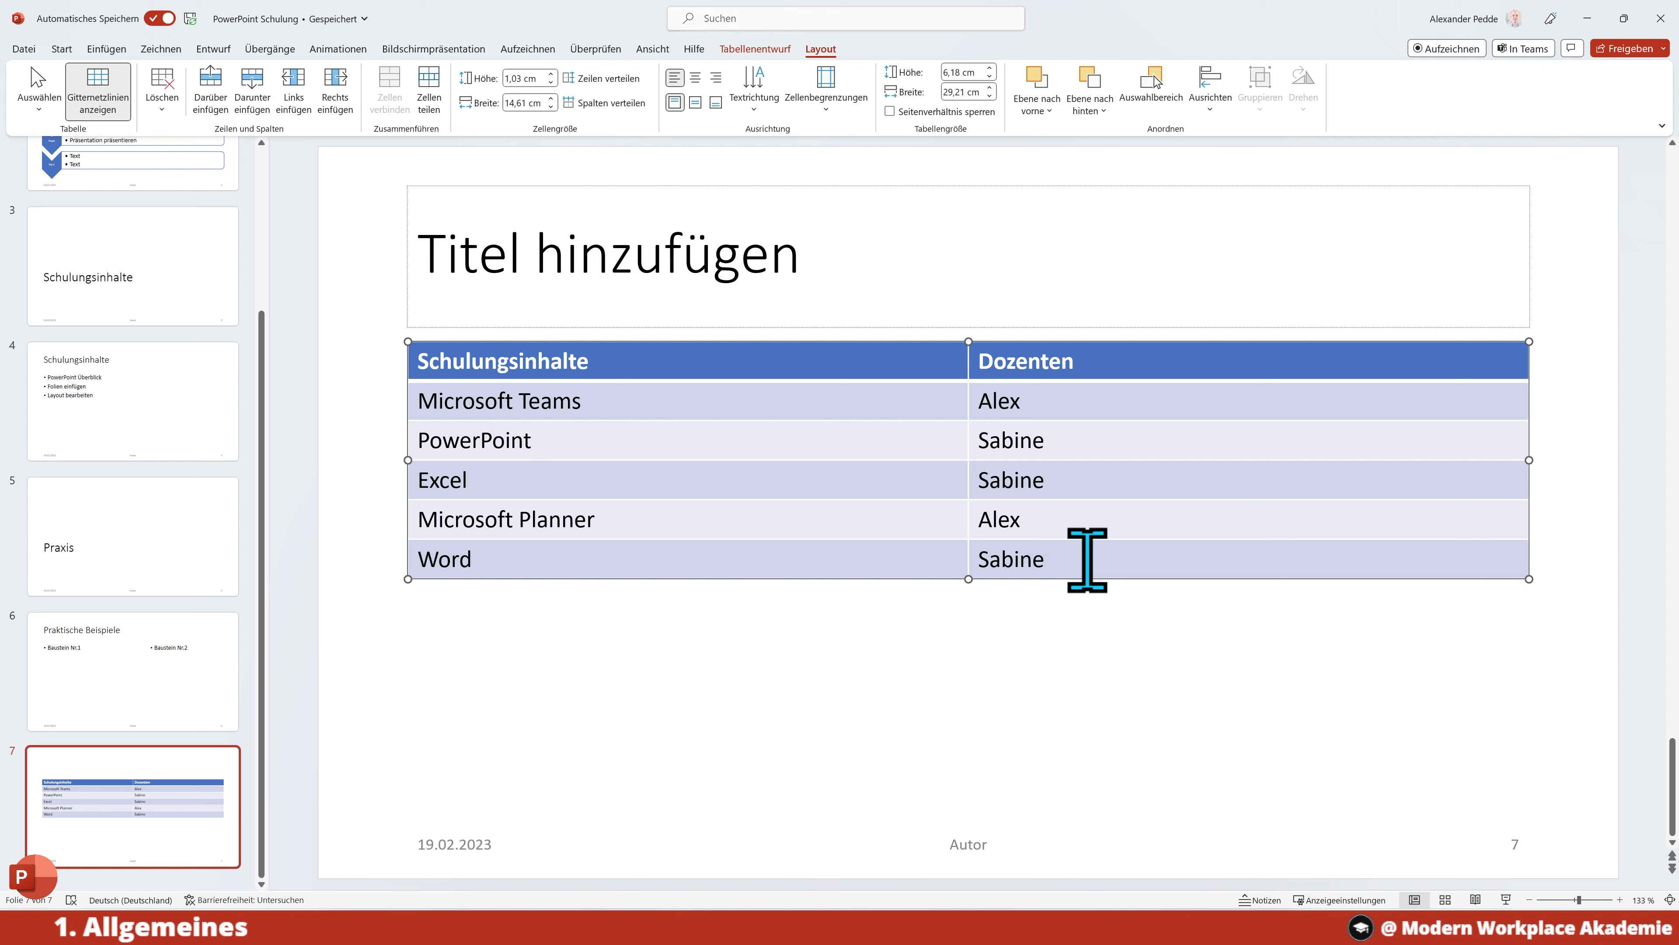
pyautogui.press('Tab')
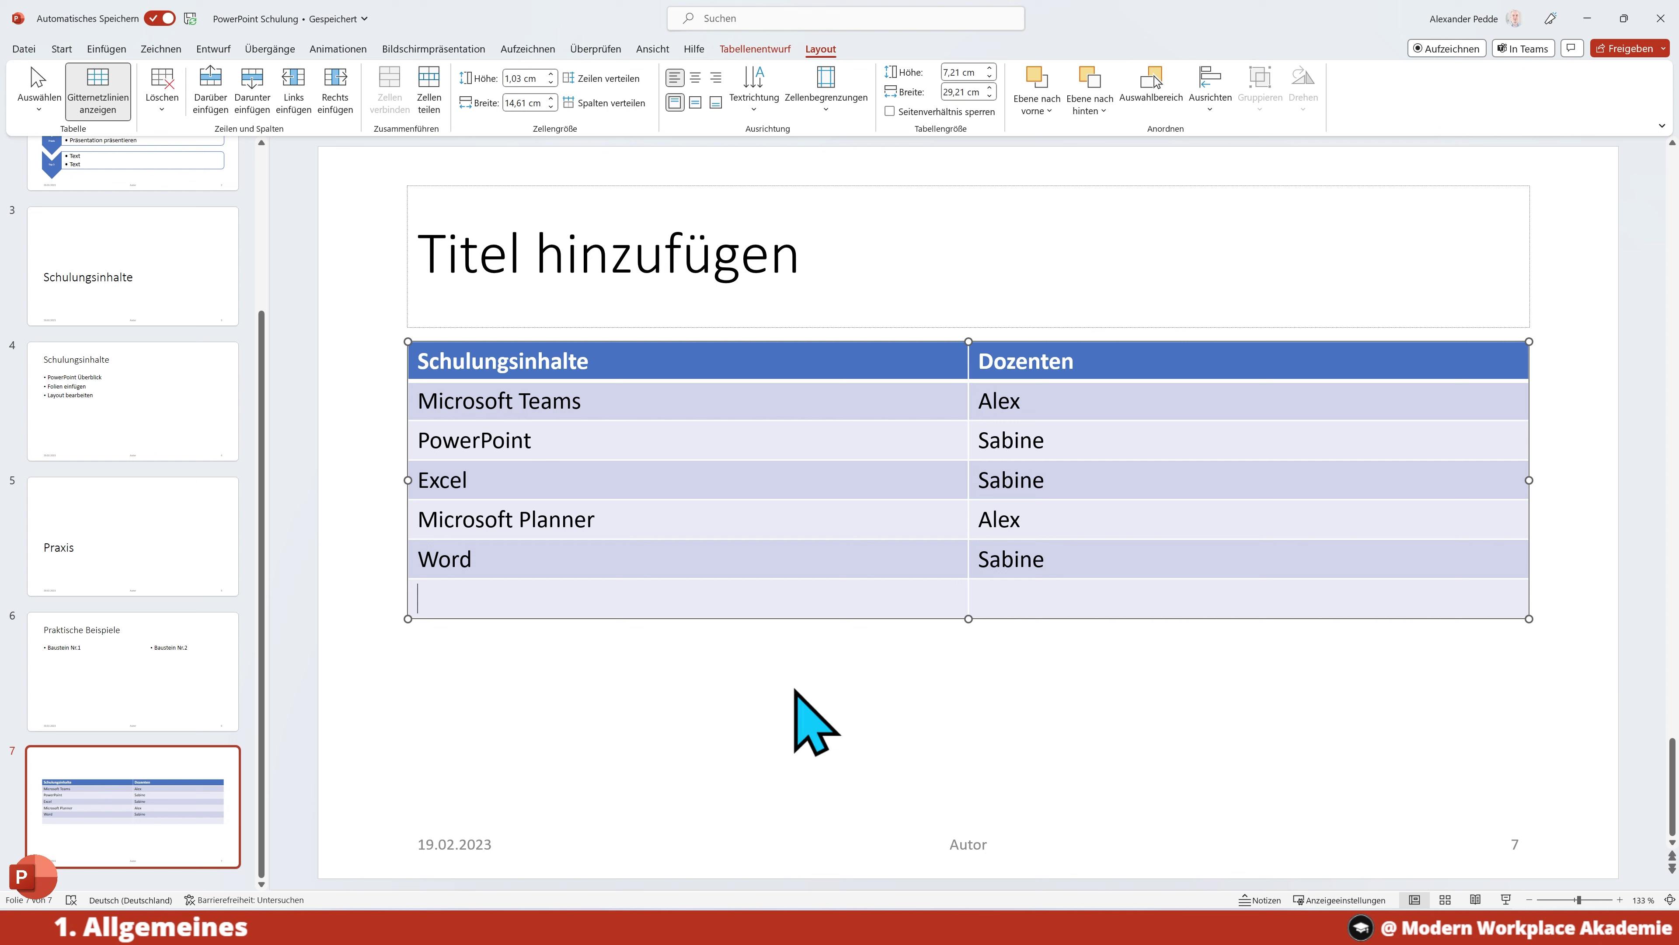
pyautogui.press('Tab')
pyautogui.press('Tab')
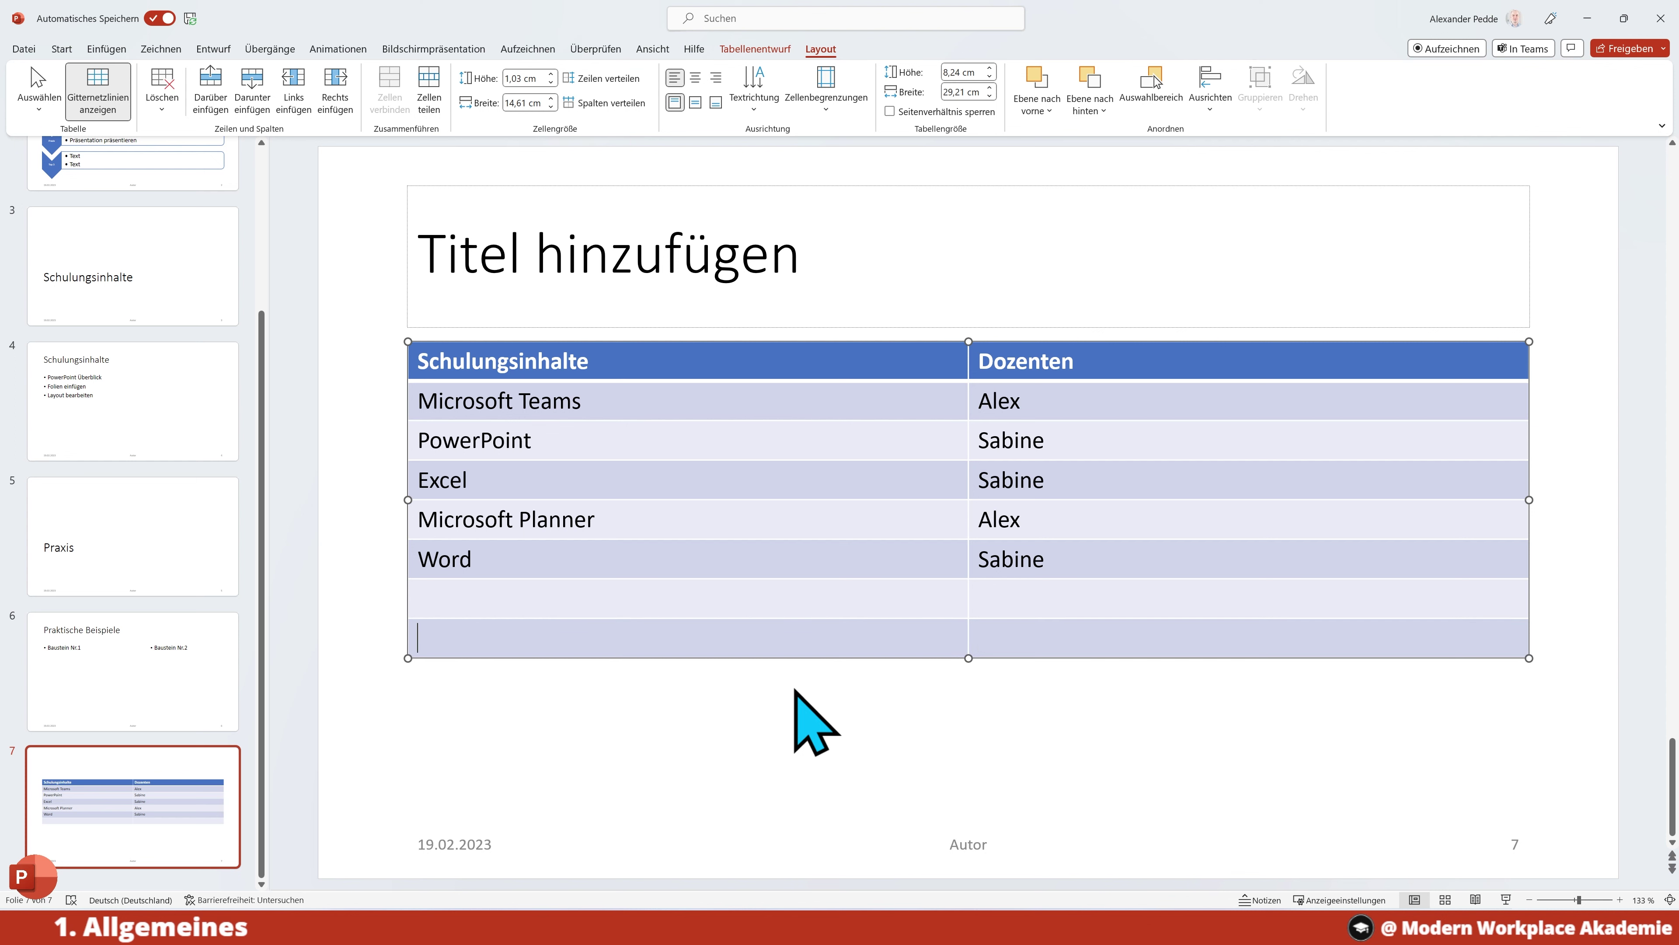
pyautogui.press('Tab')
pyautogui.press('Tab')
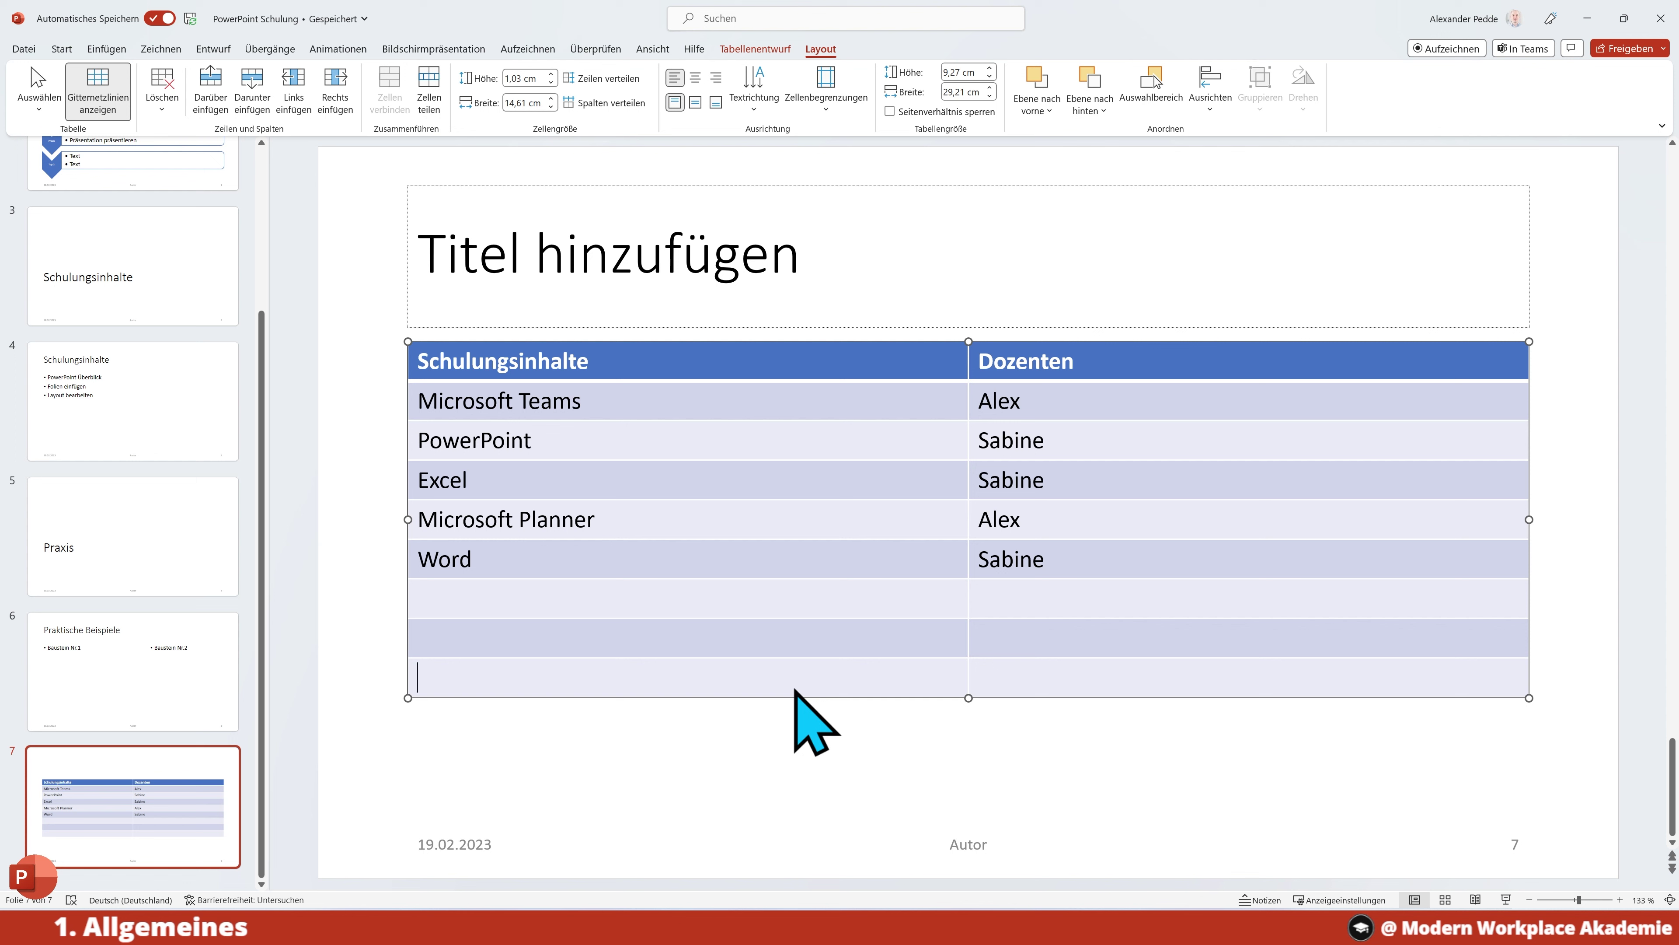
pyautogui.click(932, 366)
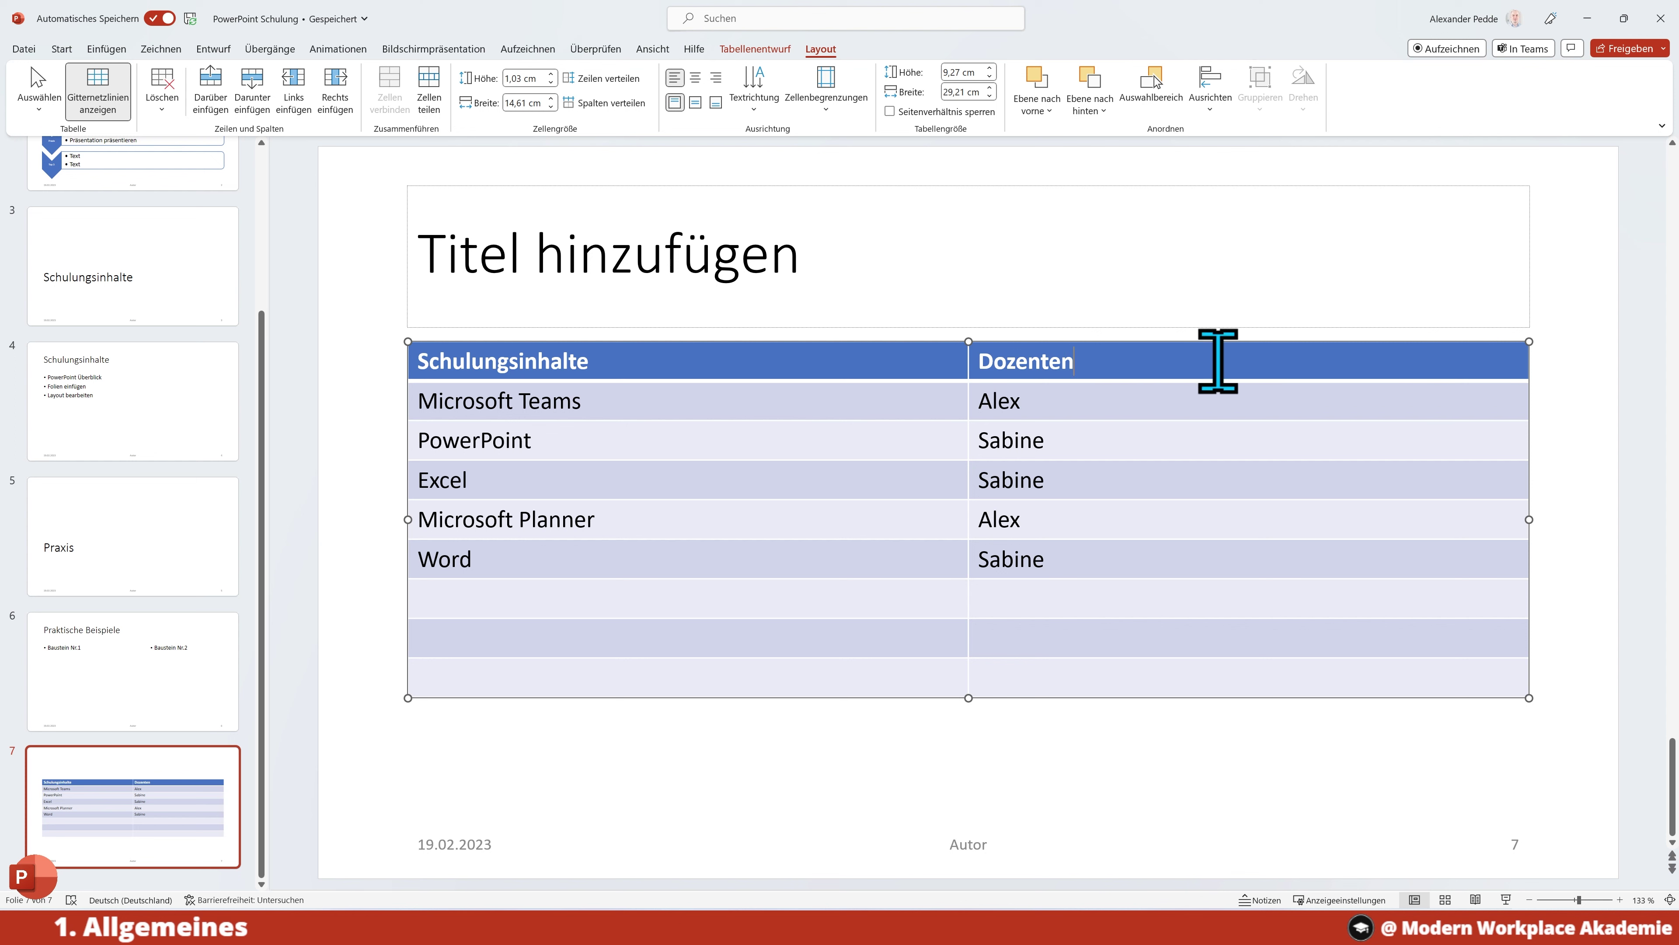
# - Insert an empty column to the right of Dozenten with Rechts einfügen, then deselect the table
pyautogui.click(1119, 355)
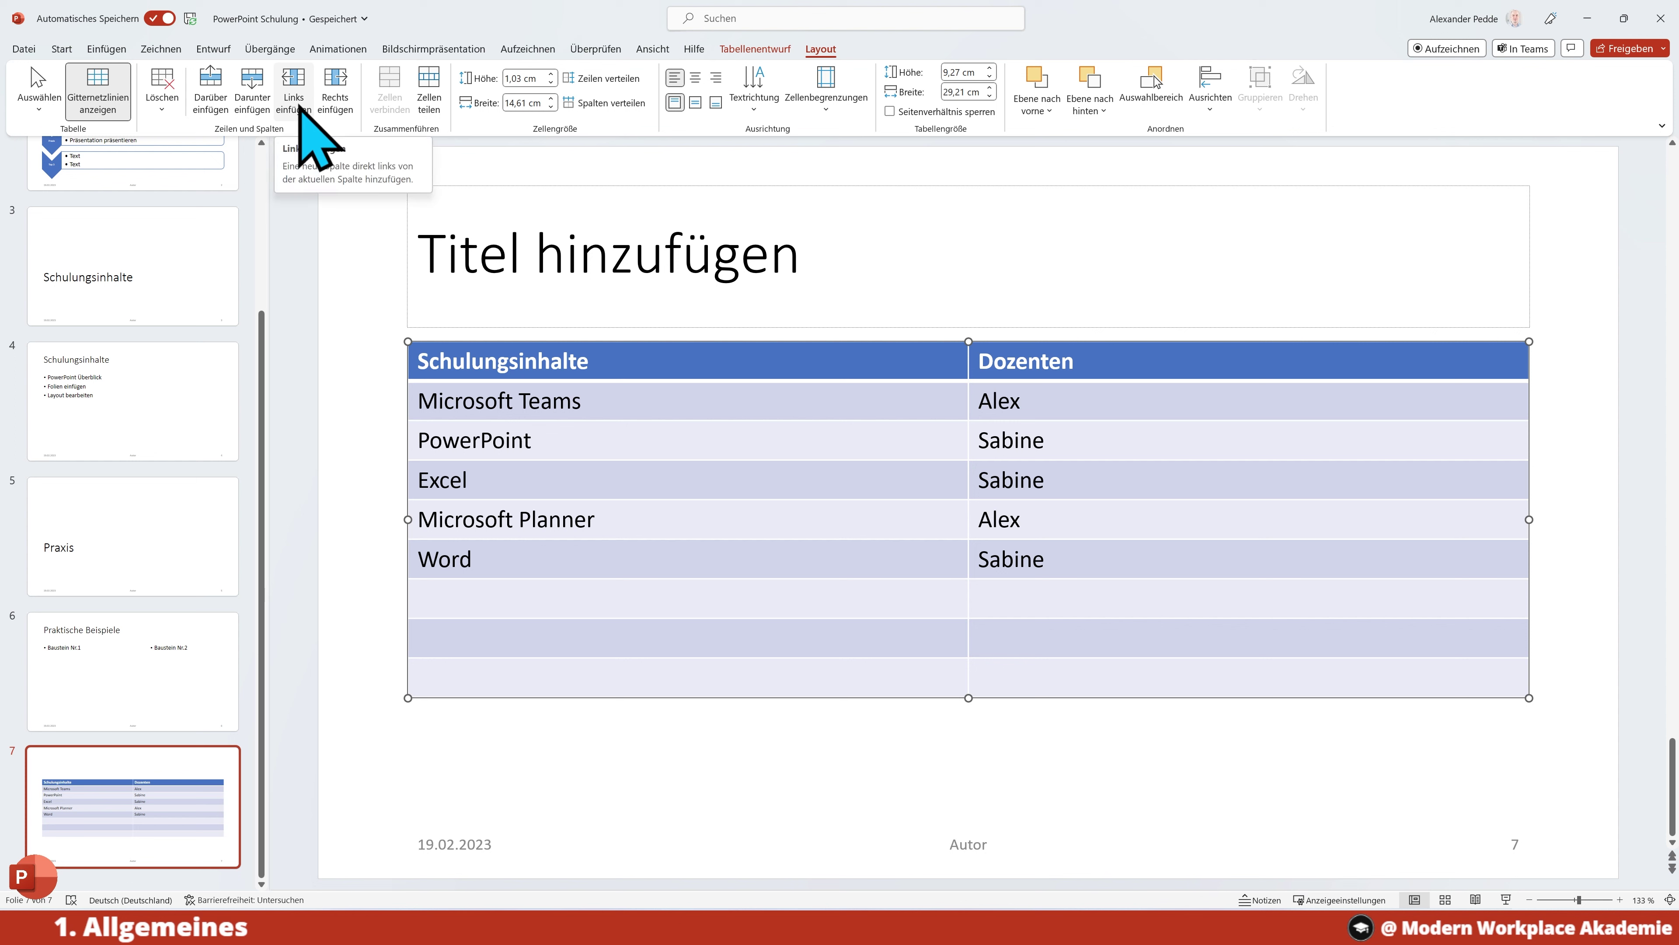
pyautogui.click(337, 103)
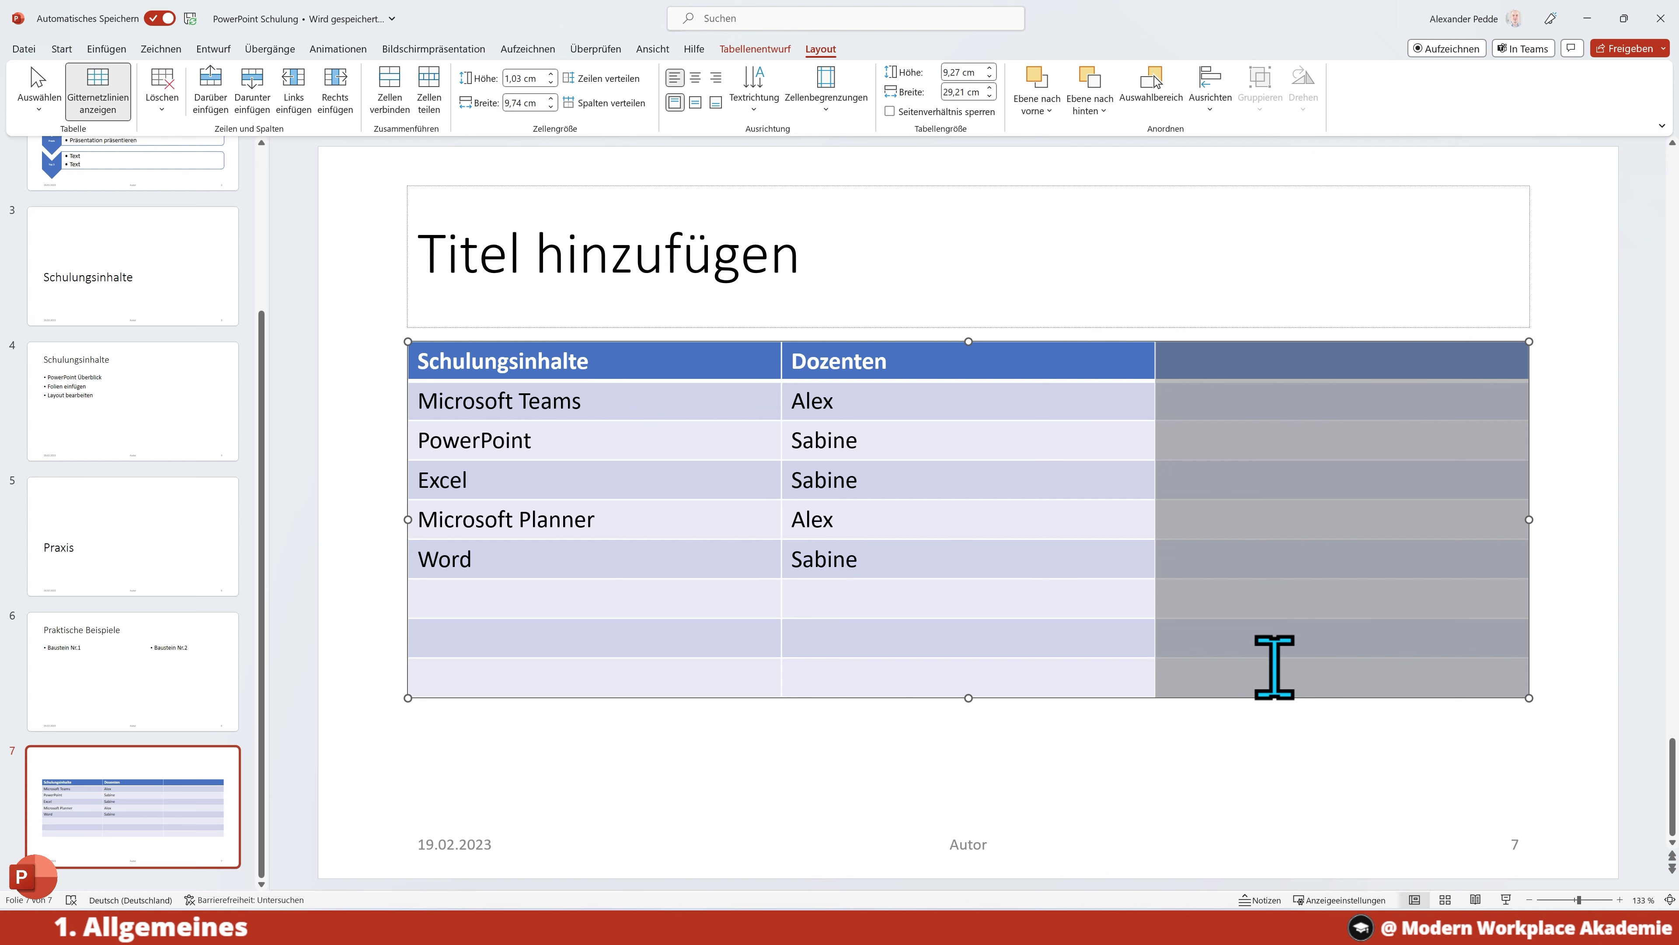
pyautogui.click(1204, 751)
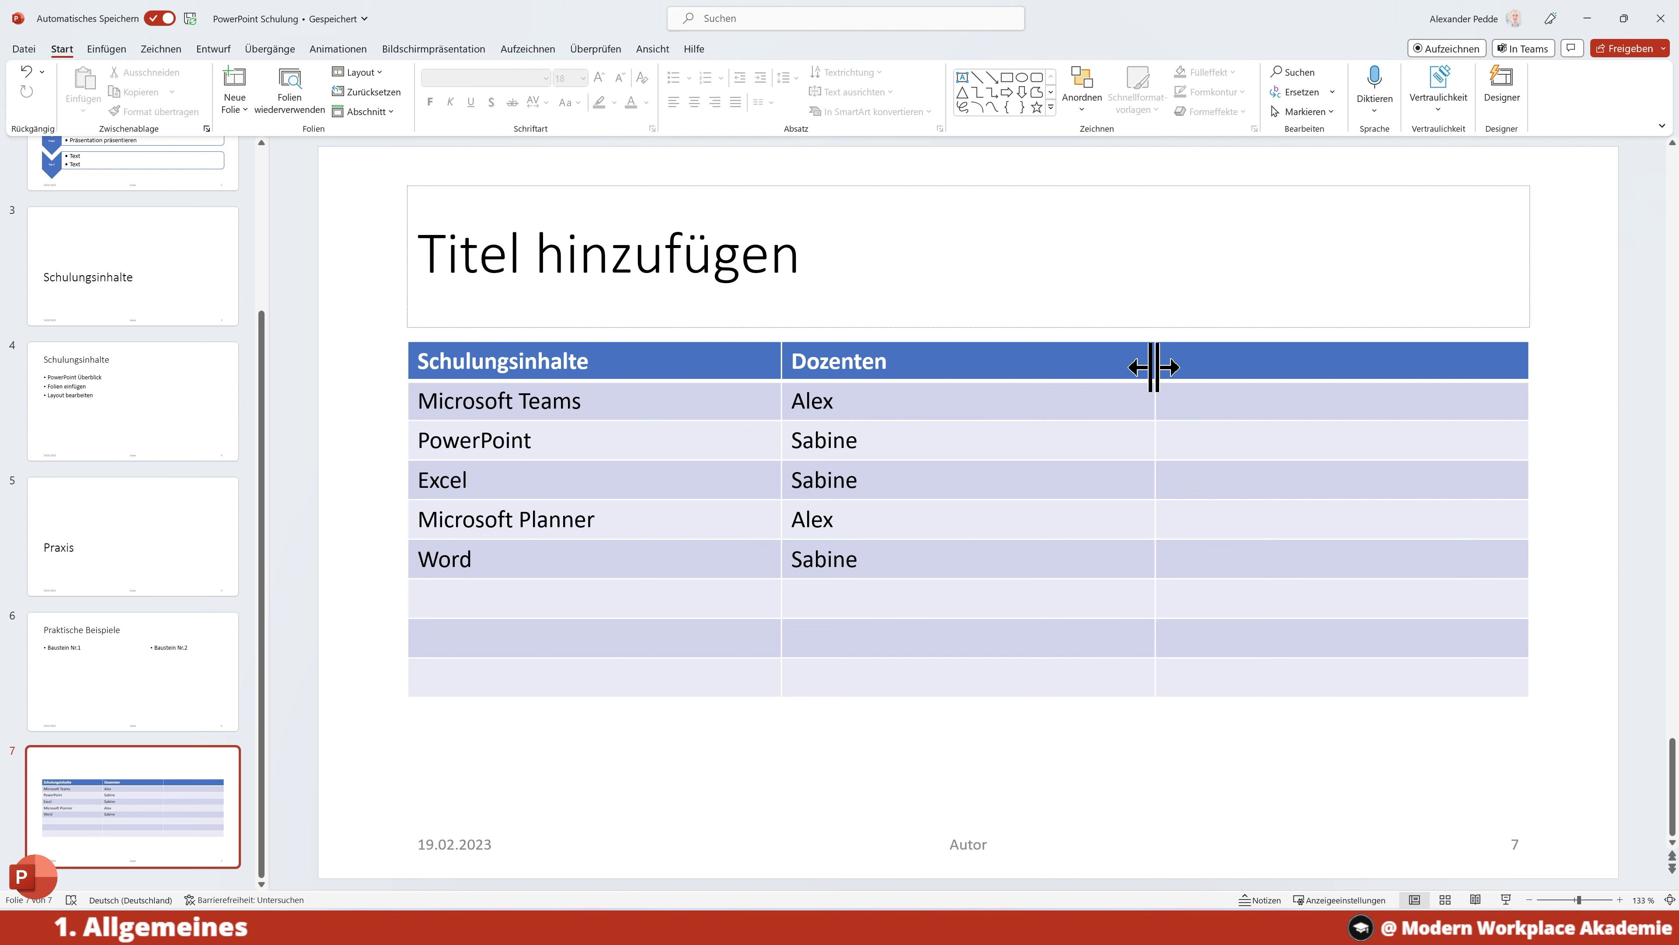
# - Shift the Dozenten/third-column border right to widen Dozenten and narrow the empty column
pyautogui.moveTo(1154, 367)
pyautogui.mouseDown()
pyautogui.moveTo(1040, 367)
pyautogui.moveTo(1196, 373)
pyautogui.mouseUp()
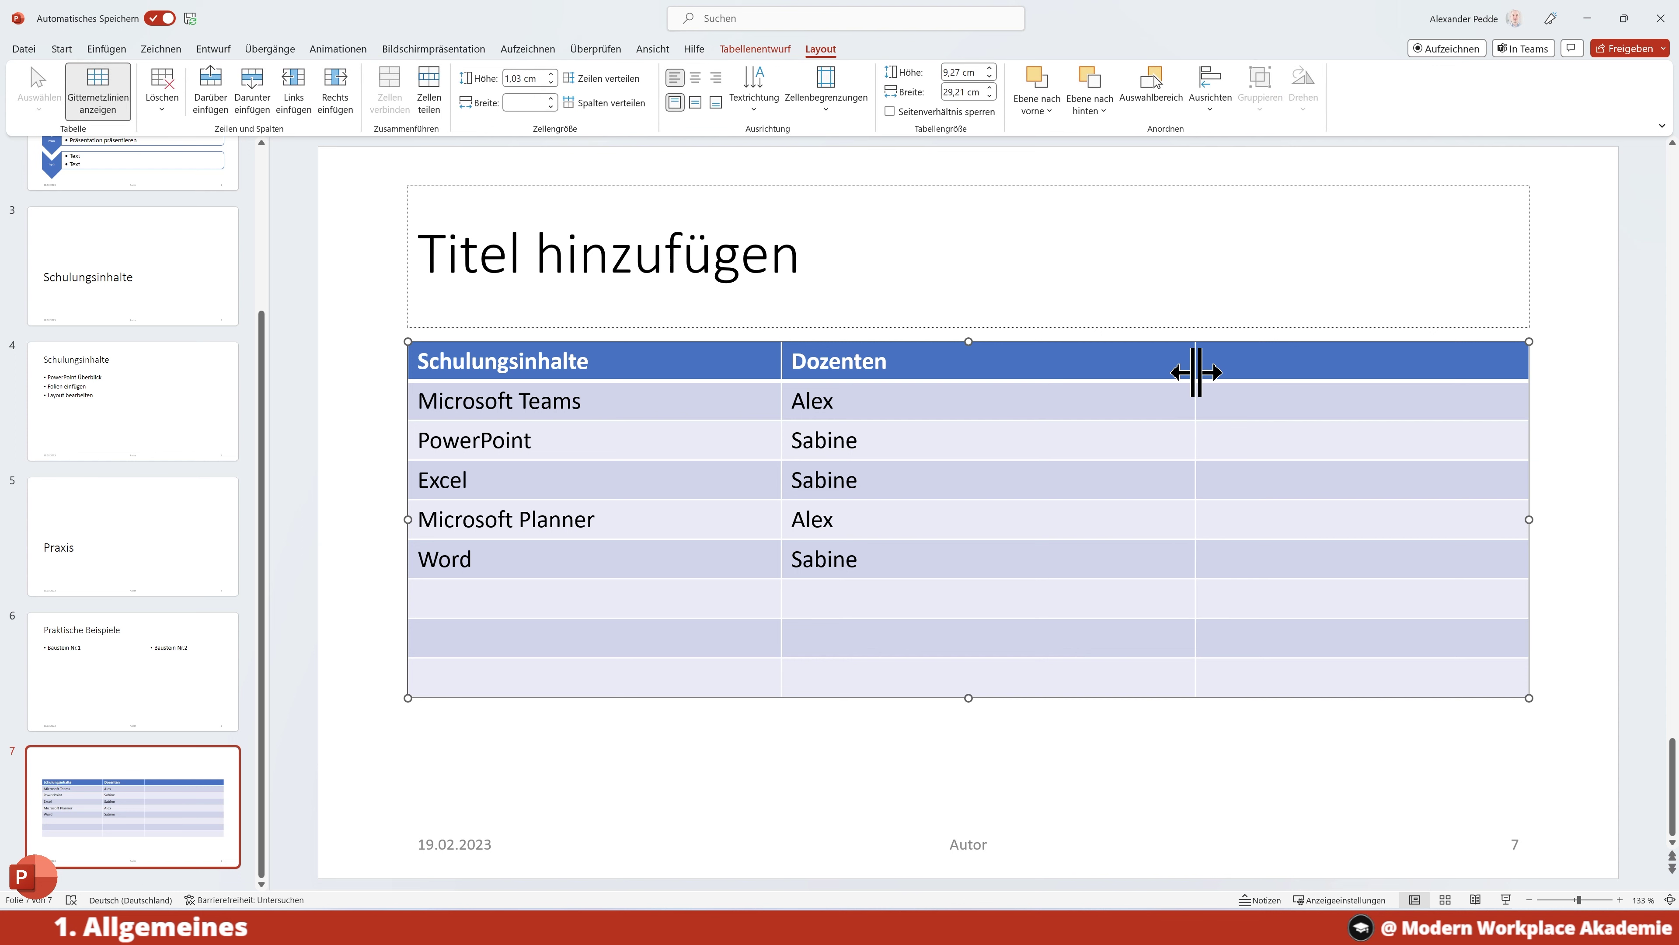